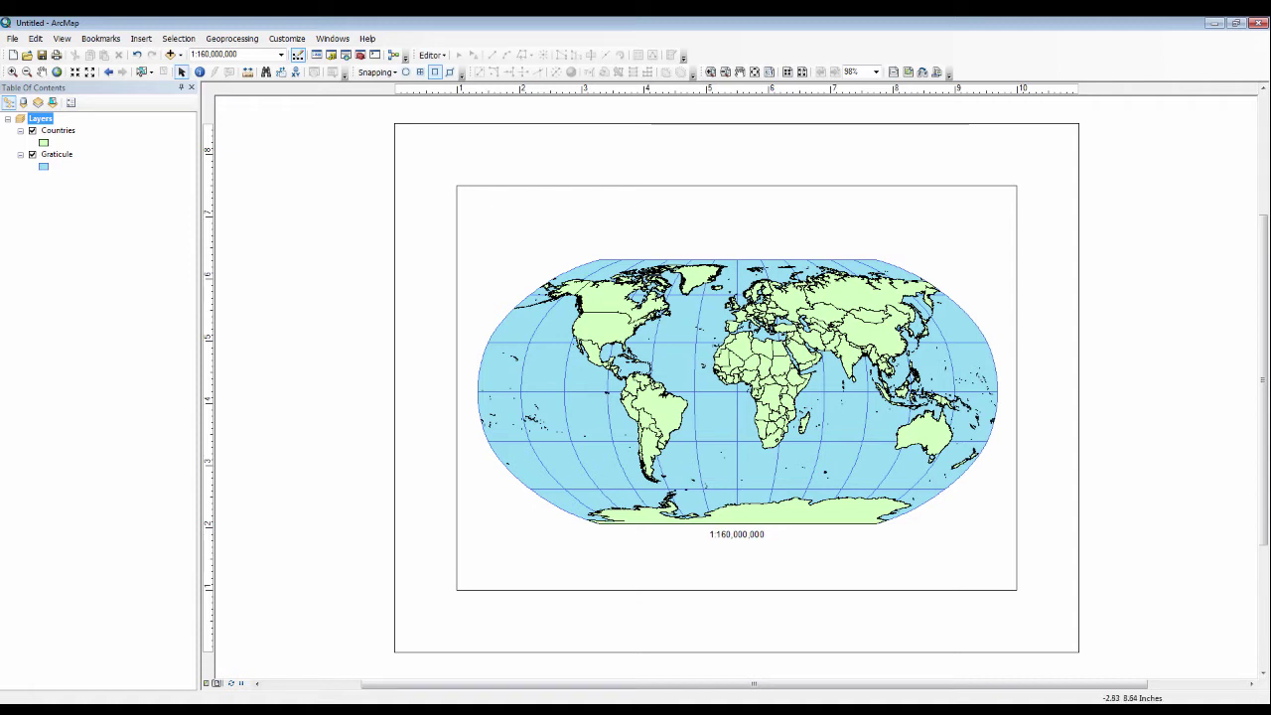
Step: Insert an Alternating Scale Bar 1 and place it just below the 1:160,000,000 scale text
{"action": "left_click", "coordinate": [141, 38]}
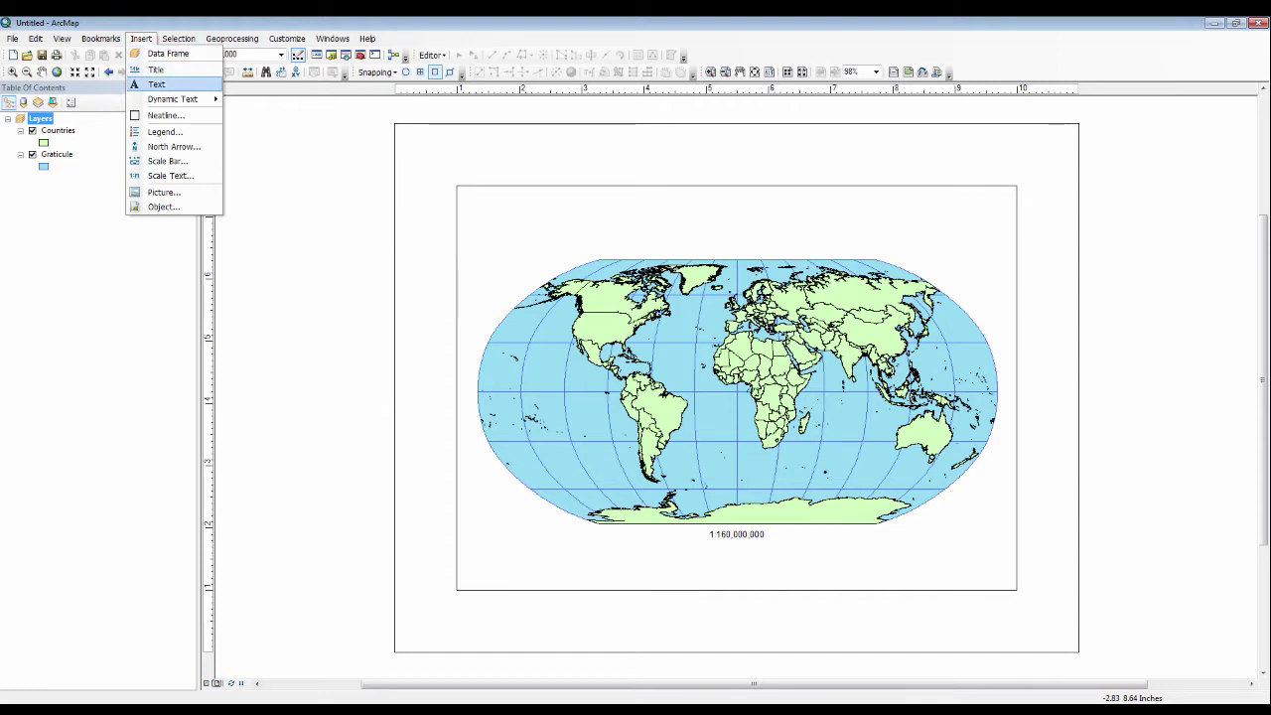
{"action": "left_click", "coordinate": [167, 160]}
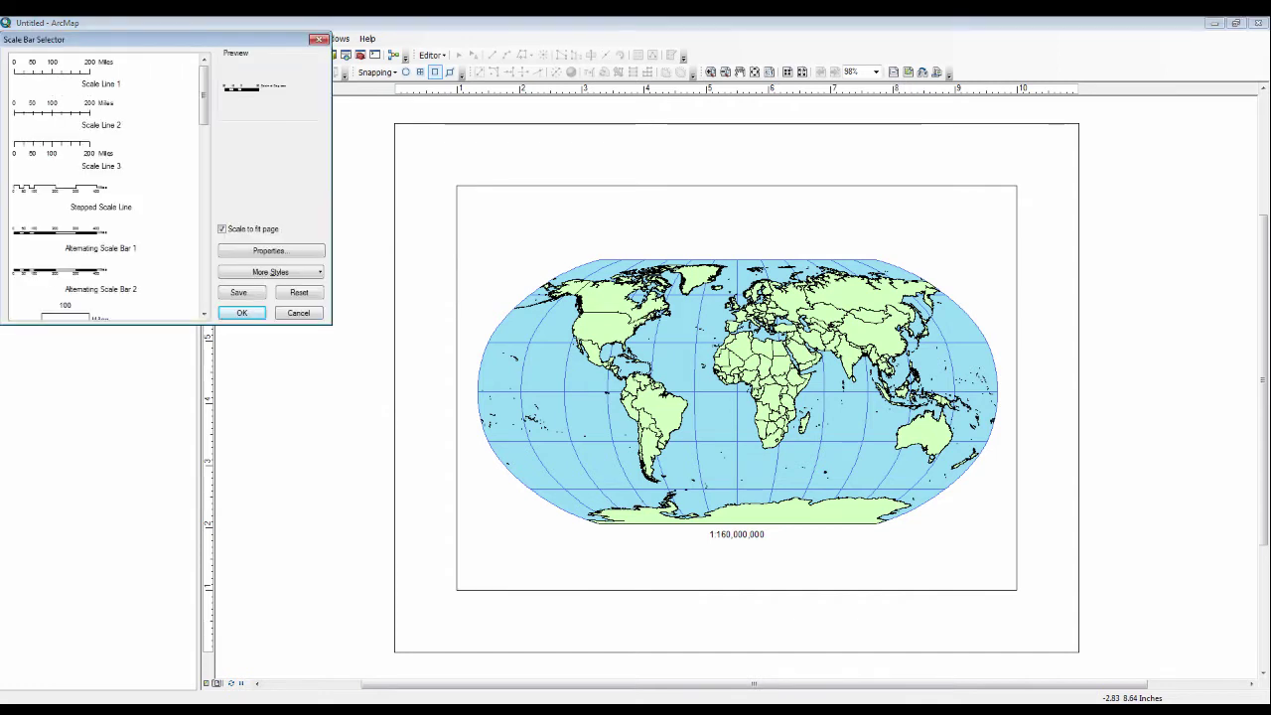
{"action": "left_click", "coordinate": [100, 230]}
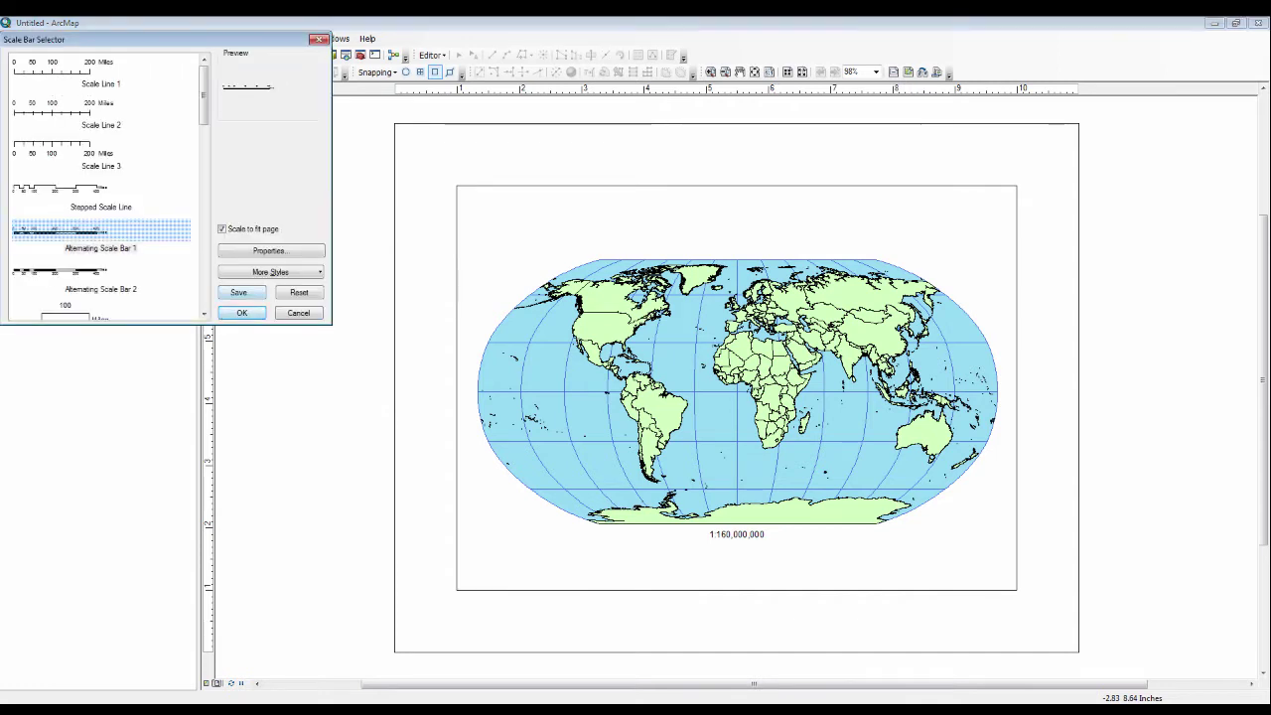
{"action": "key", "text": "Return"}
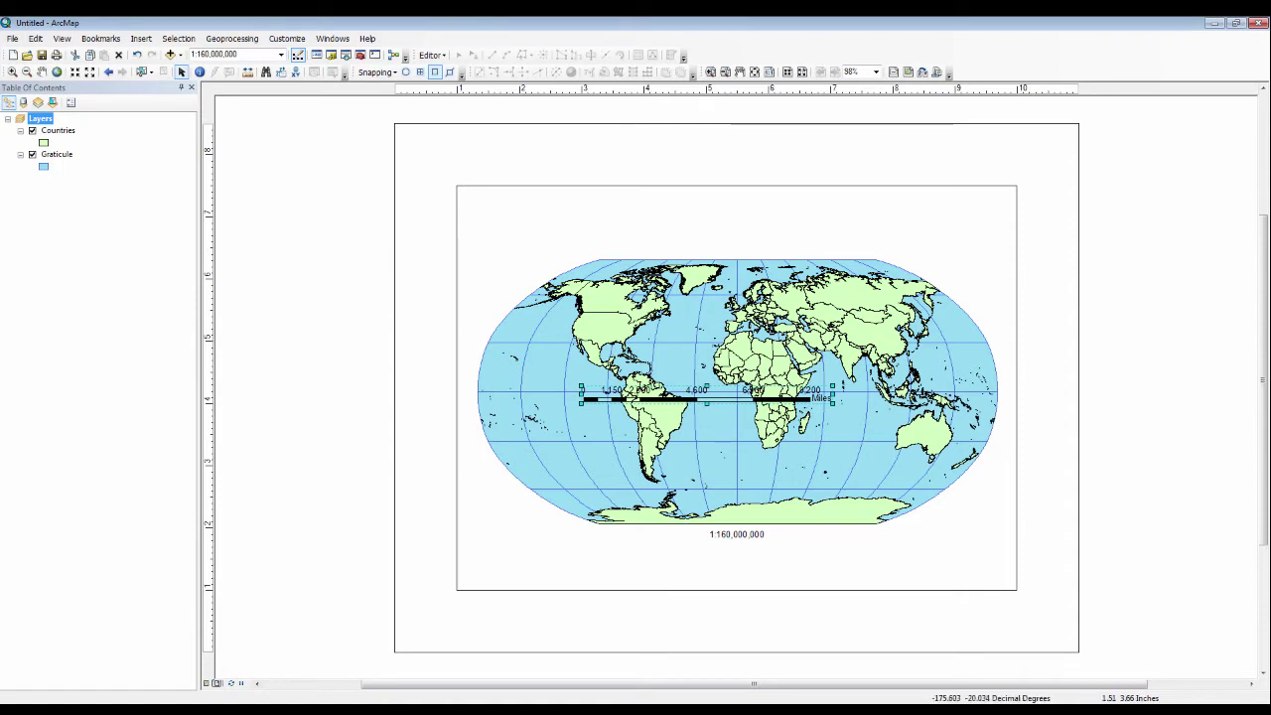
{"action": "left_click_drag", "start_coordinate": [649, 400], "coordinate": [689, 561]}
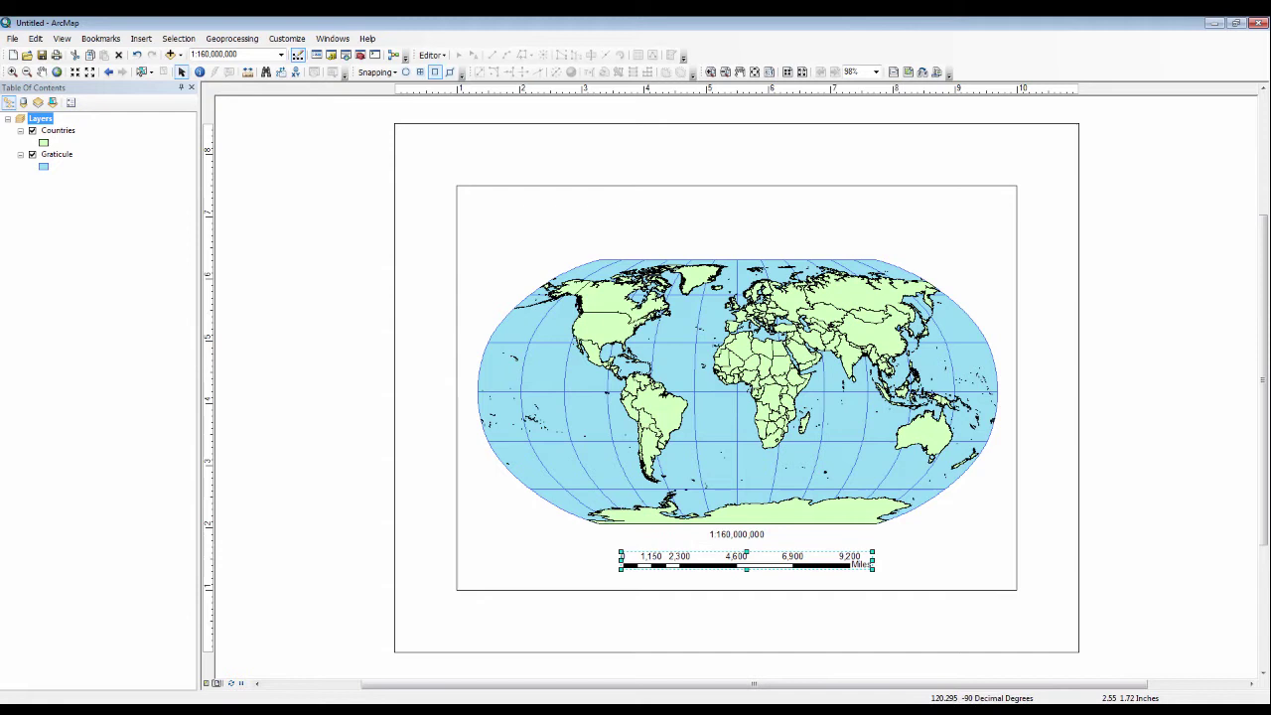
{"action": "left_click", "coordinate": [735, 387]}
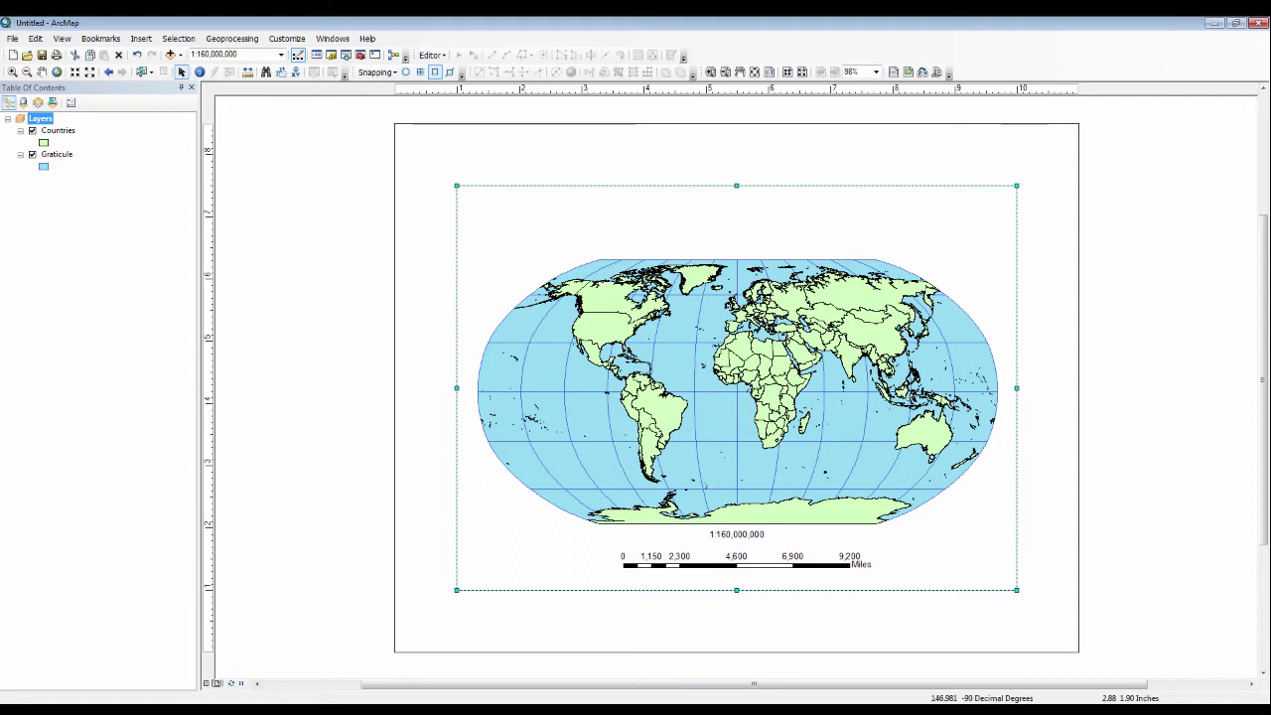
Step: Show one division before zero on the scale bar and stretch it wider to the right
{"action": "double_click", "coordinate": [743, 562]}
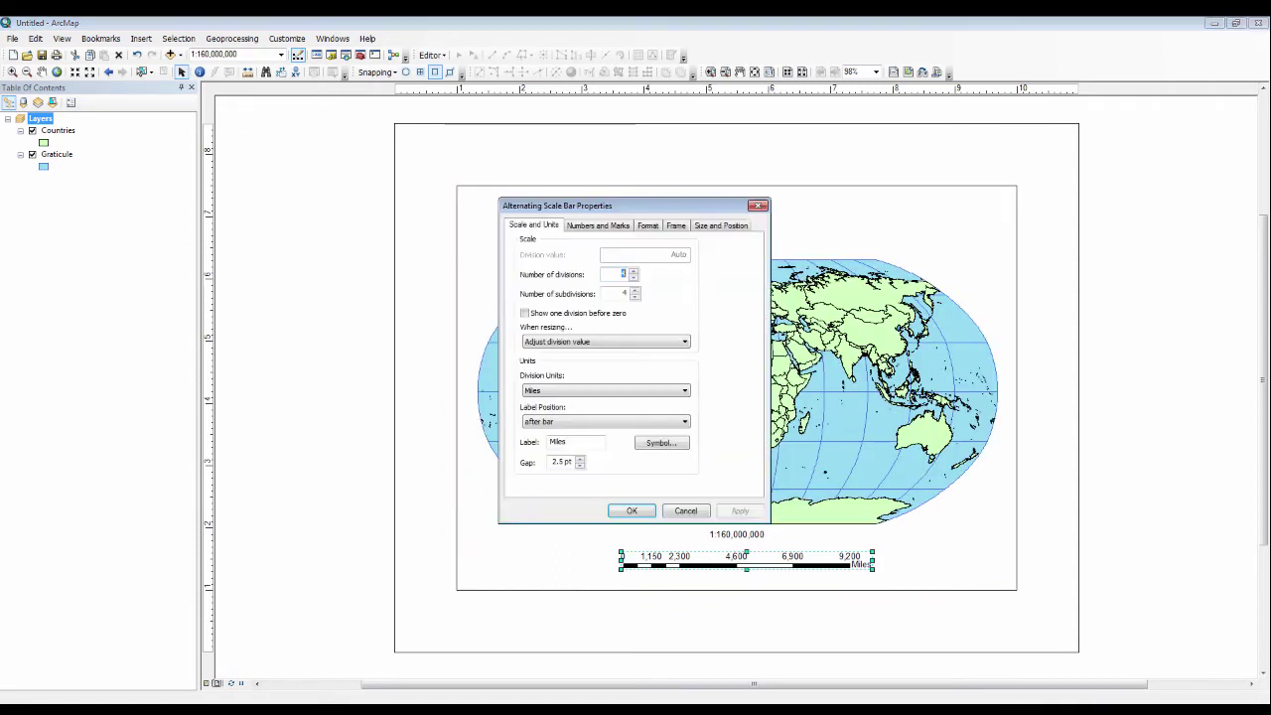
{"action": "left_click", "coordinate": [524, 313]}
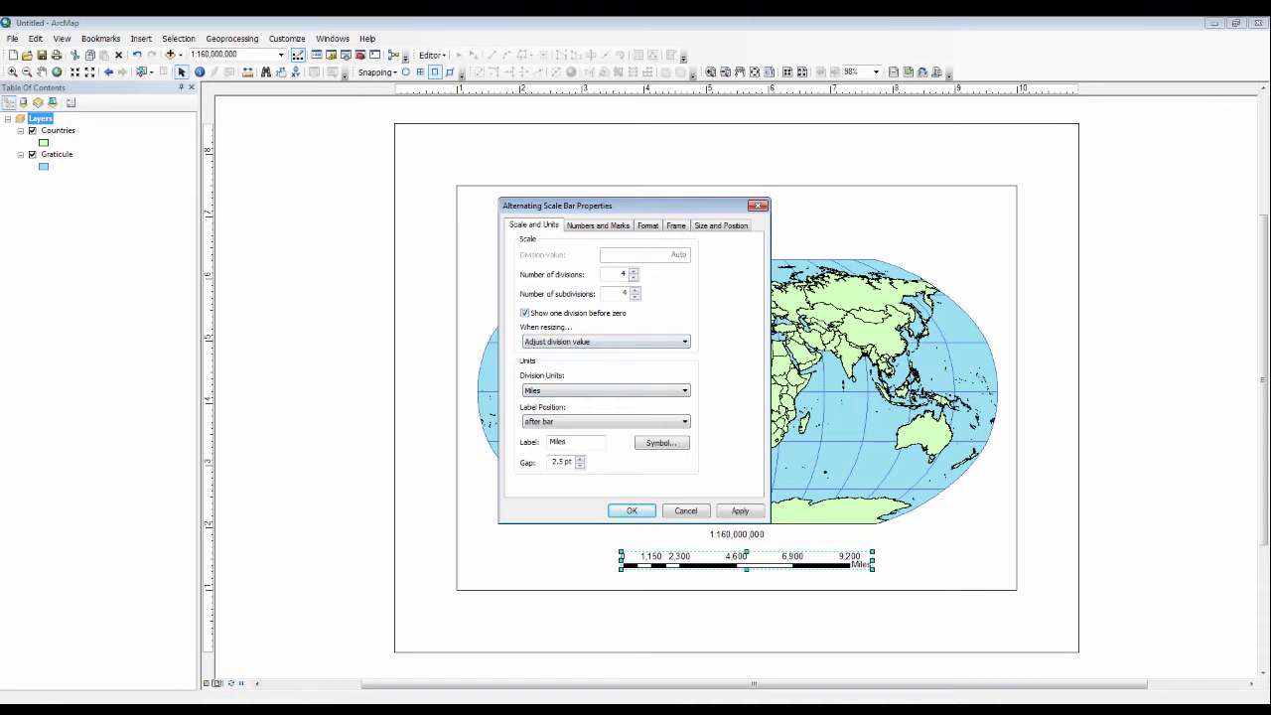
{"action": "left_click", "coordinate": [740, 511]}
{"action": "left_click", "coordinate": [632, 510]}
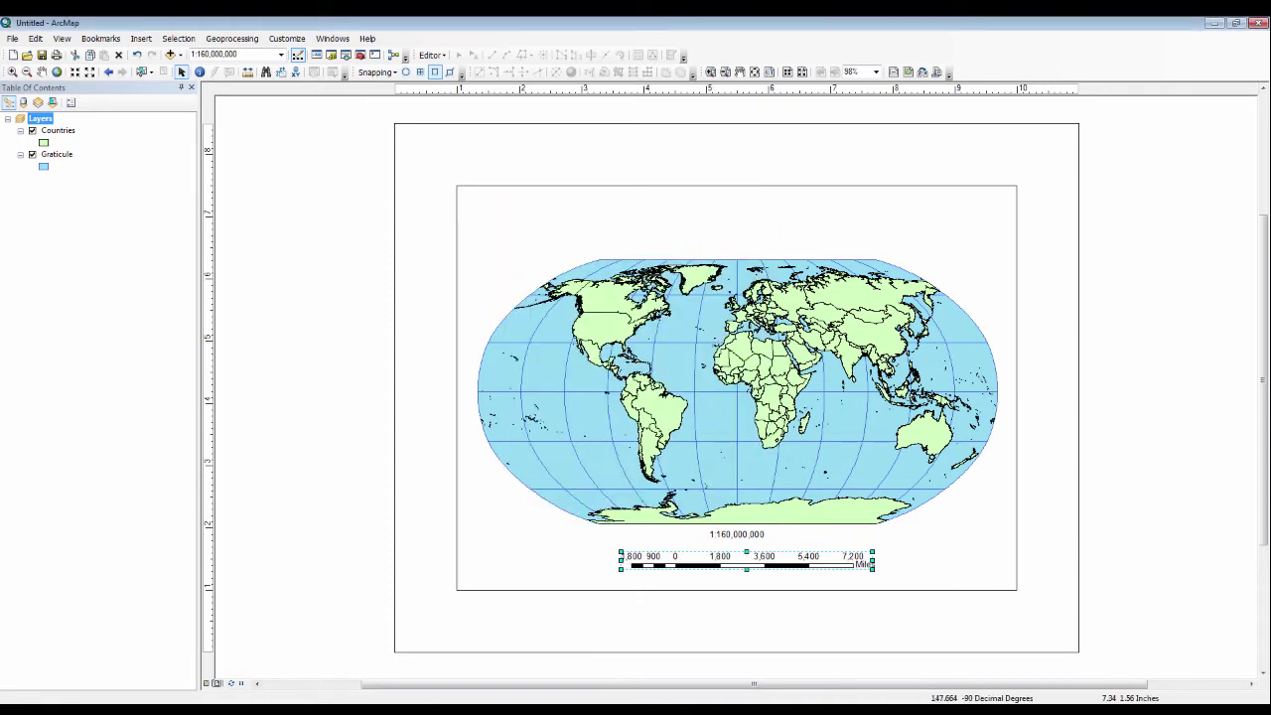
{"action": "left_click_drag", "start_coordinate": [871, 562], "coordinate": [968, 564]}
Step: Set the scale bar's label position so Miles sits below the bar's centre
{"action": "double_click", "coordinate": [961, 563]}
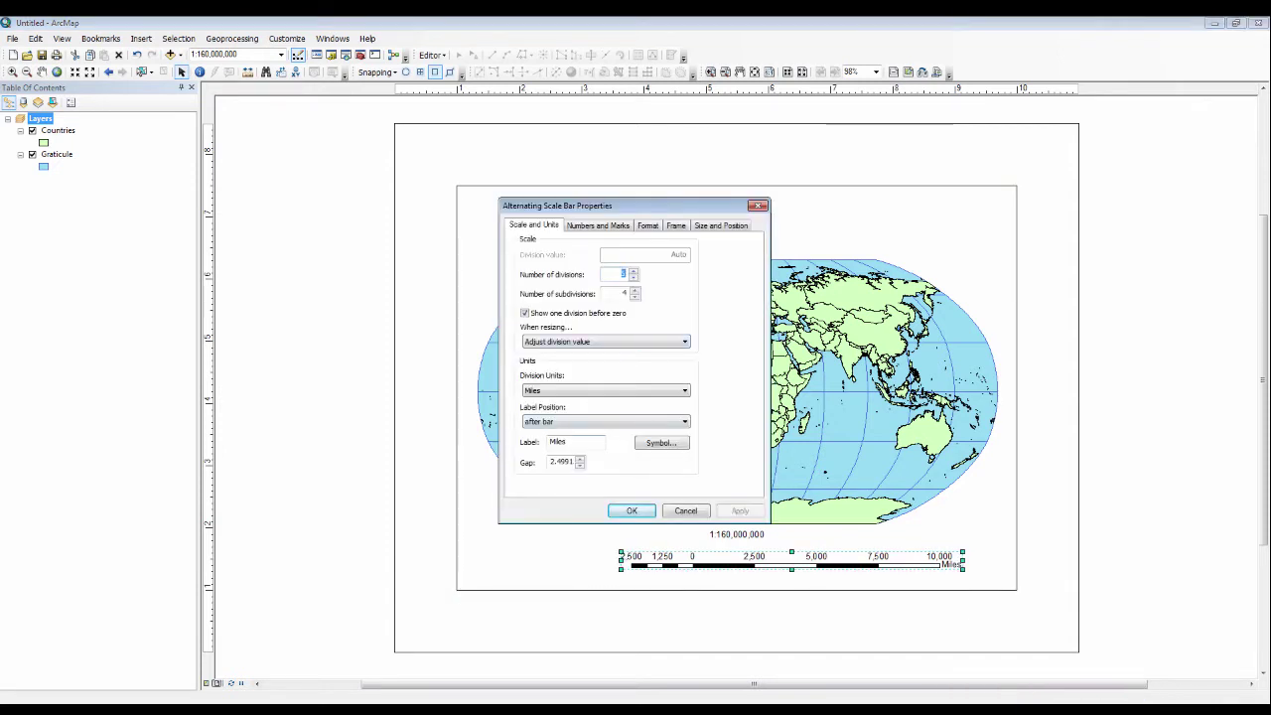
{"action": "left_click", "coordinate": [684, 421]}
{"action": "left_click", "coordinate": [603, 527]}
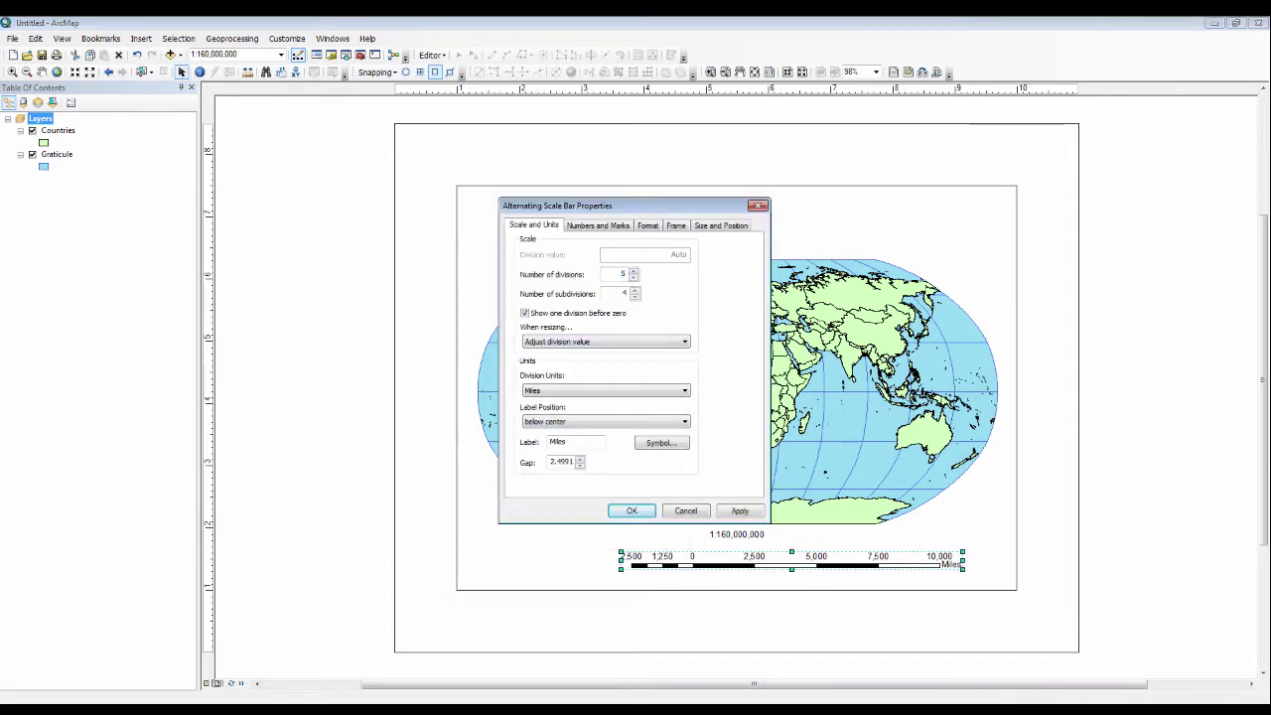
{"action": "left_click", "coordinate": [631, 510]}
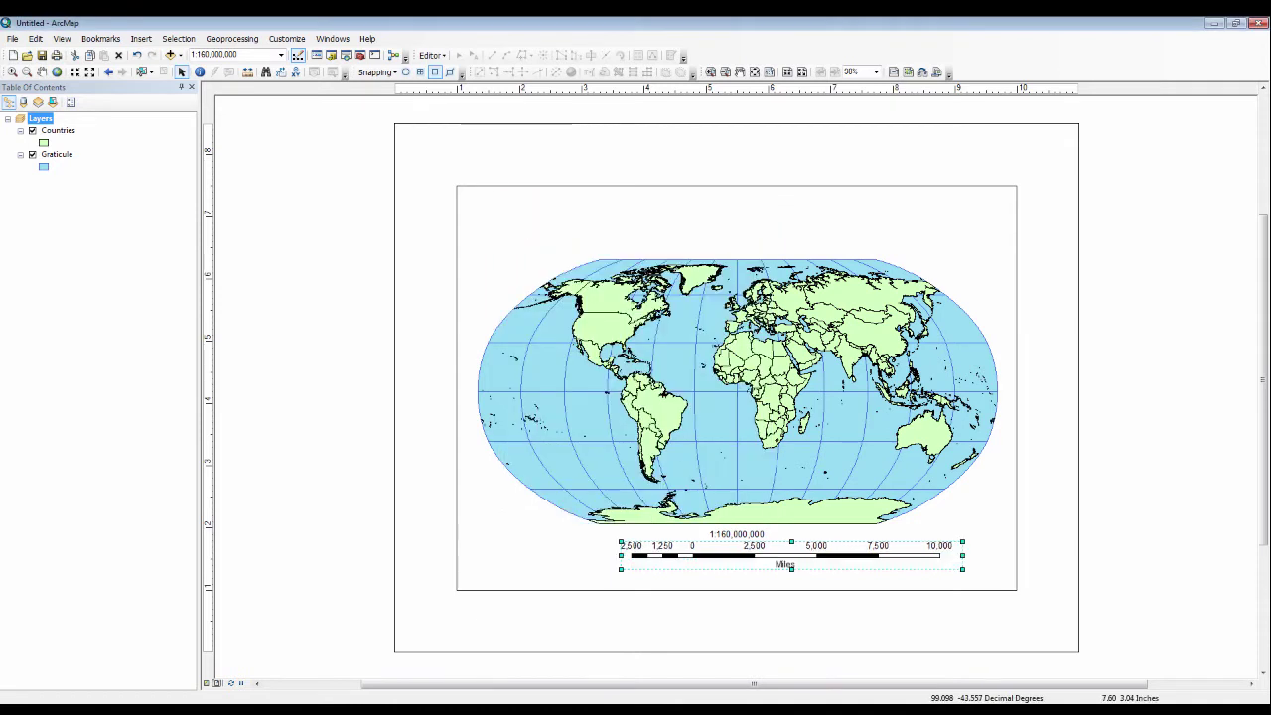
Step: Centre the scale bar horizontally beneath the map
{"action": "key", "text": "Escape"}
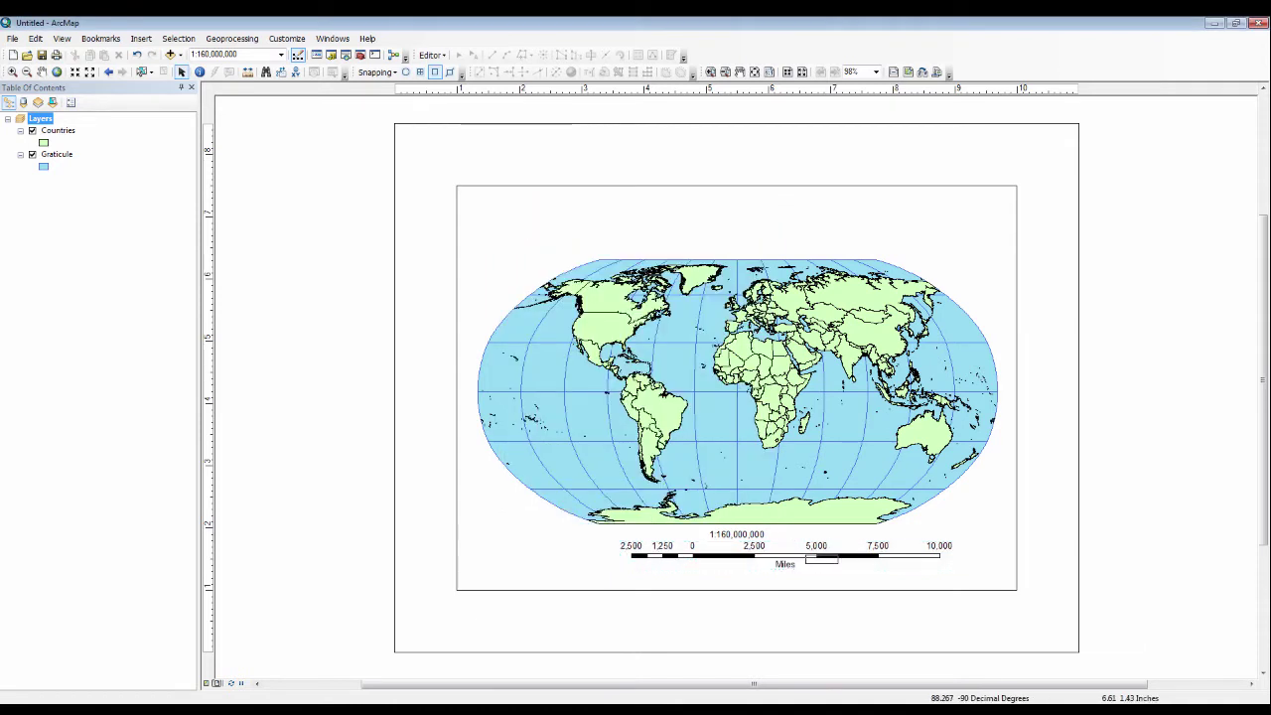
{"action": "left_click_drag", "start_coordinate": [958, 554], "coordinate": [911, 560]}
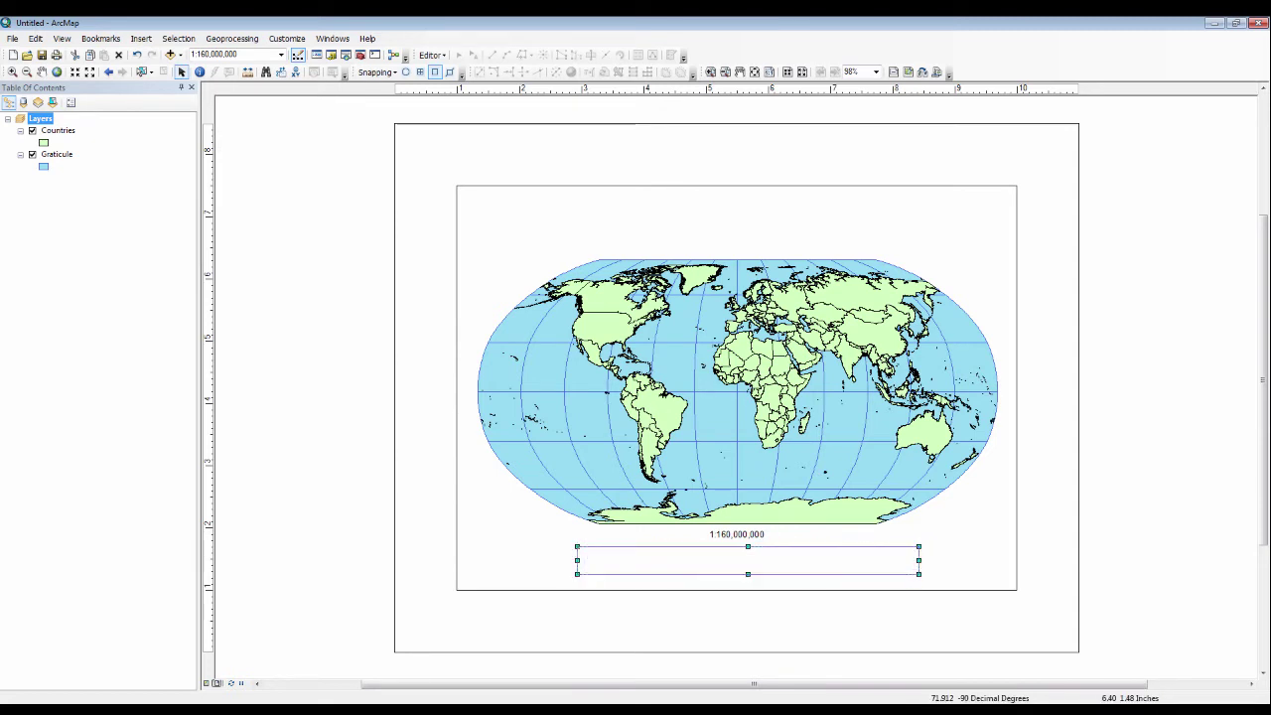
{"action": "left_click", "coordinate": [596, 586]}
{"action": "key", "text": "Escape"}
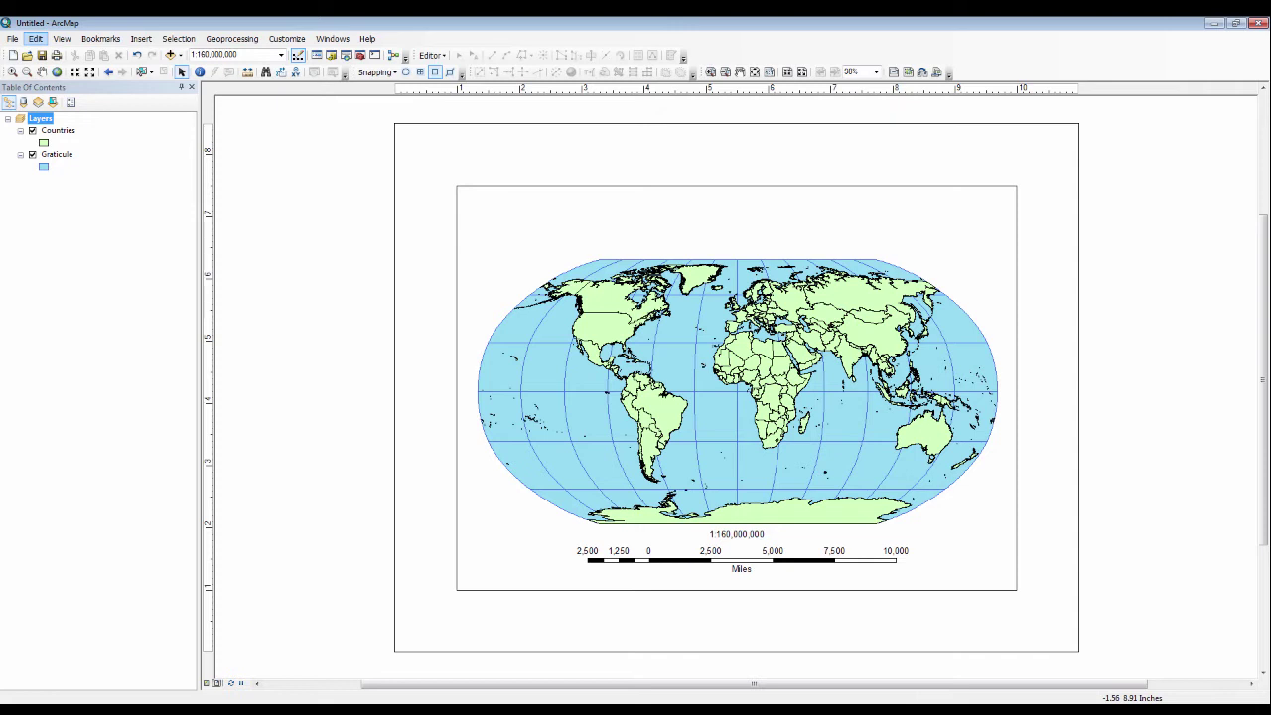
Step: Bring up ArcMap's Export Map dialog from the File menu
{"action": "left_click", "coordinate": [13, 38]}
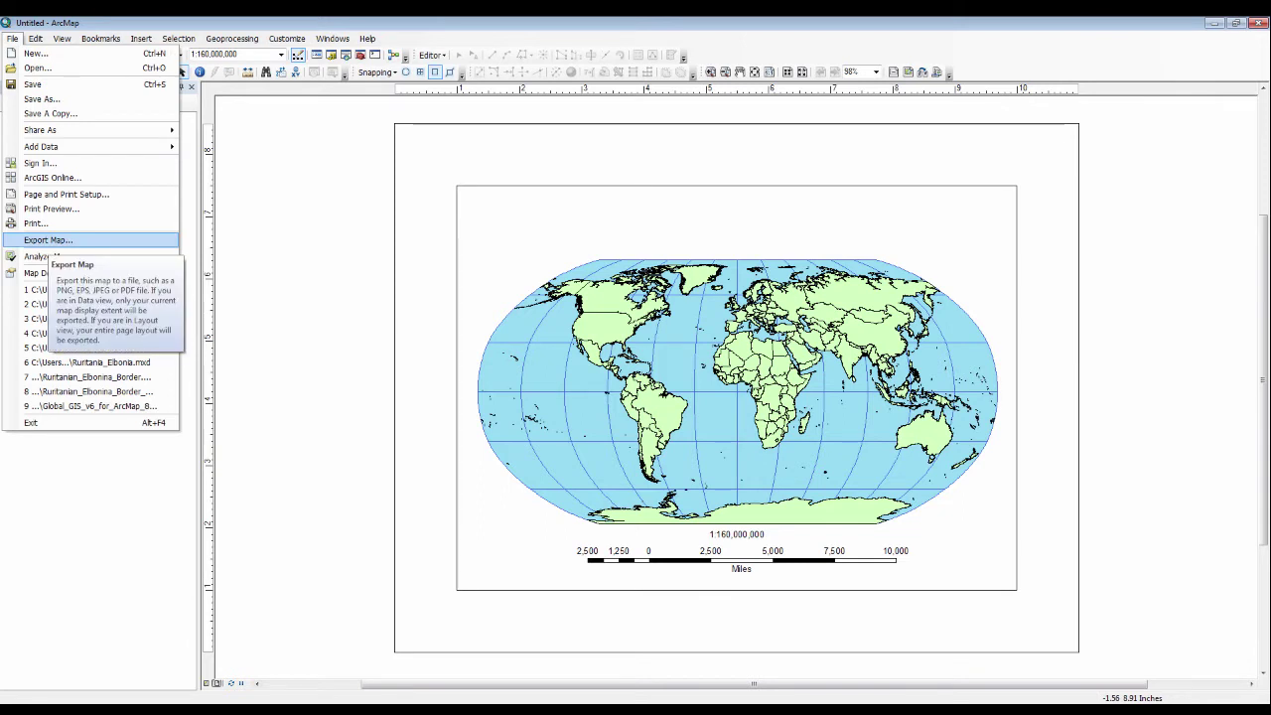
{"action": "key", "text": "Return"}
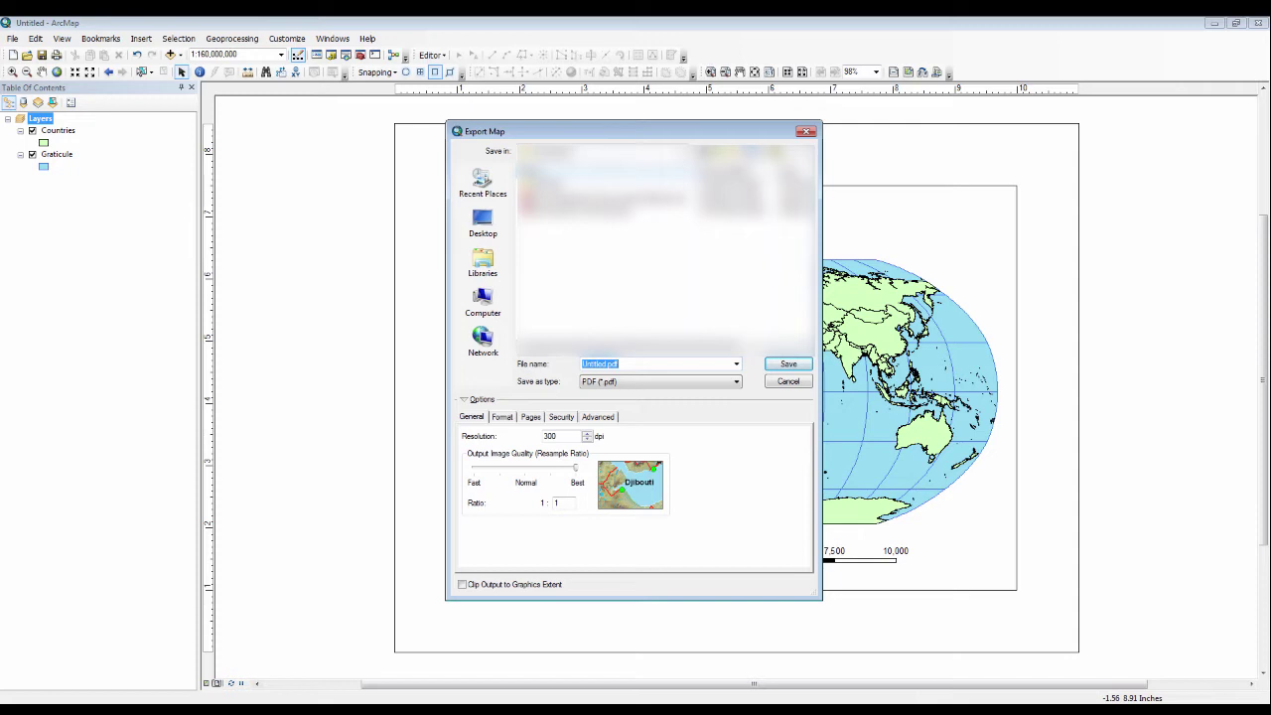
Step: Export the layout as sample_map.ai using the AI (*.ai) file type
{"action": "left_click", "coordinate": [736, 382]}
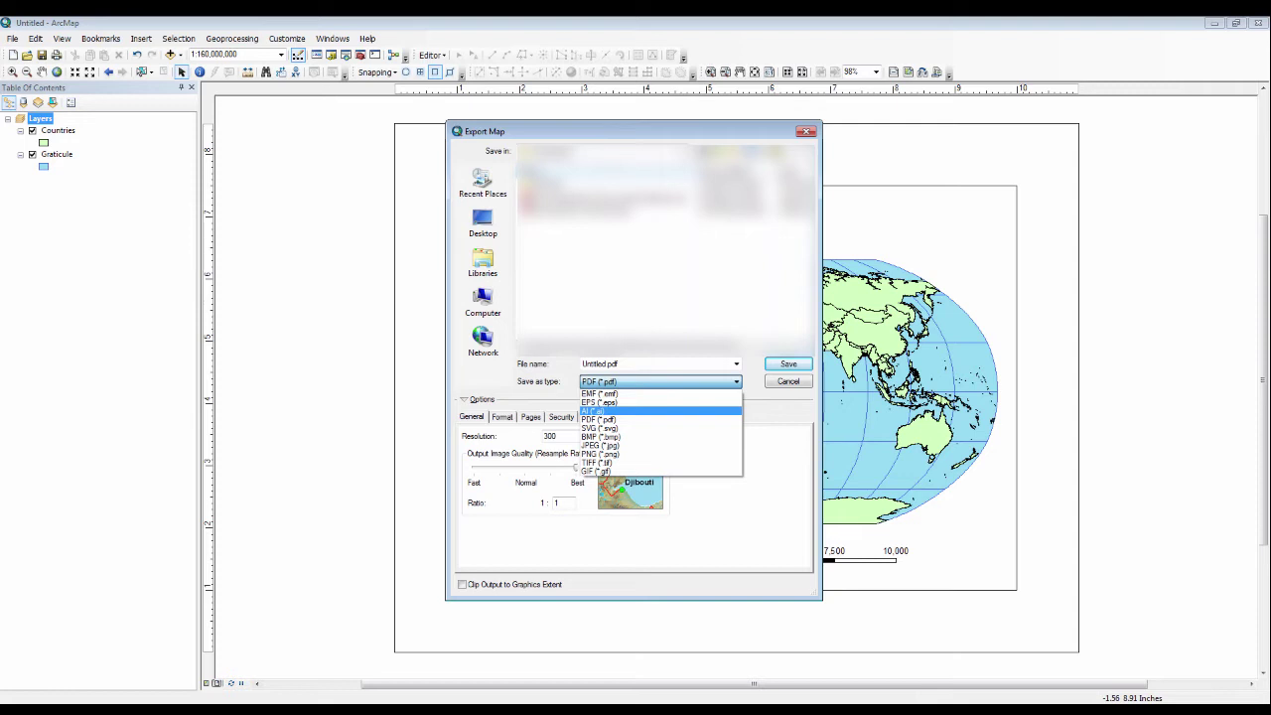
{"action": "key", "text": "Return"}
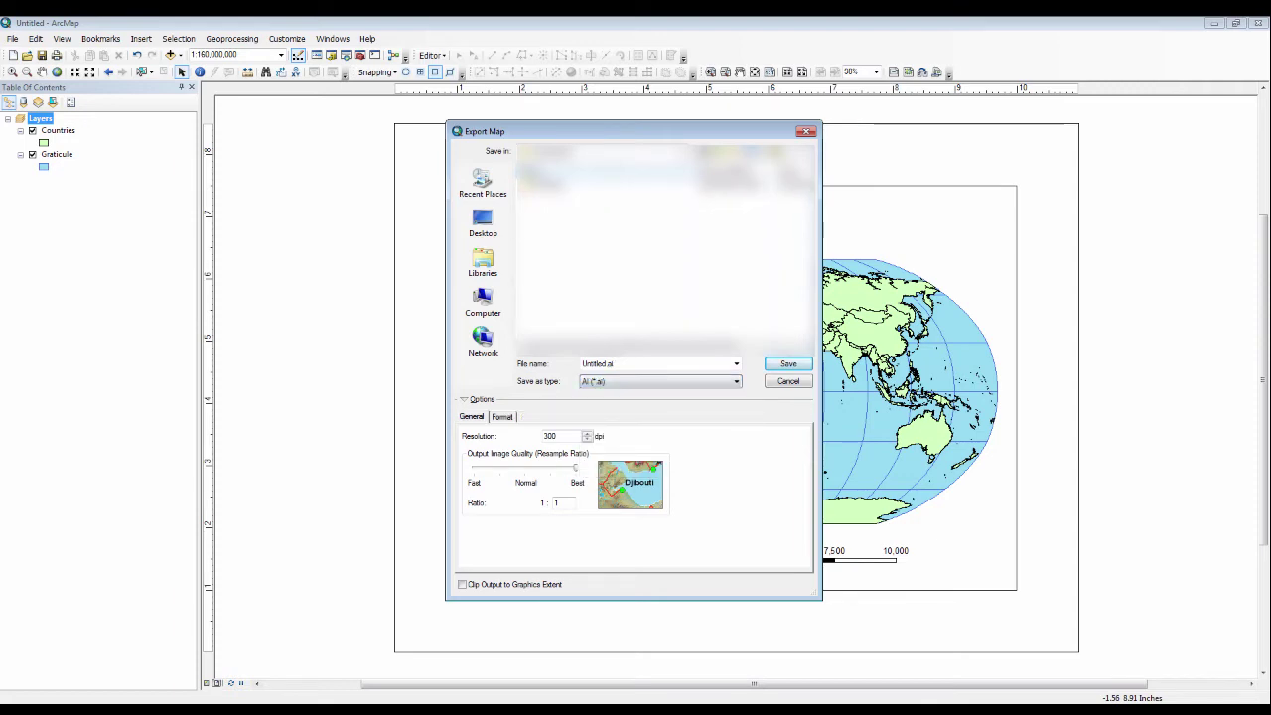
{"action": "key", "text": "Return"}
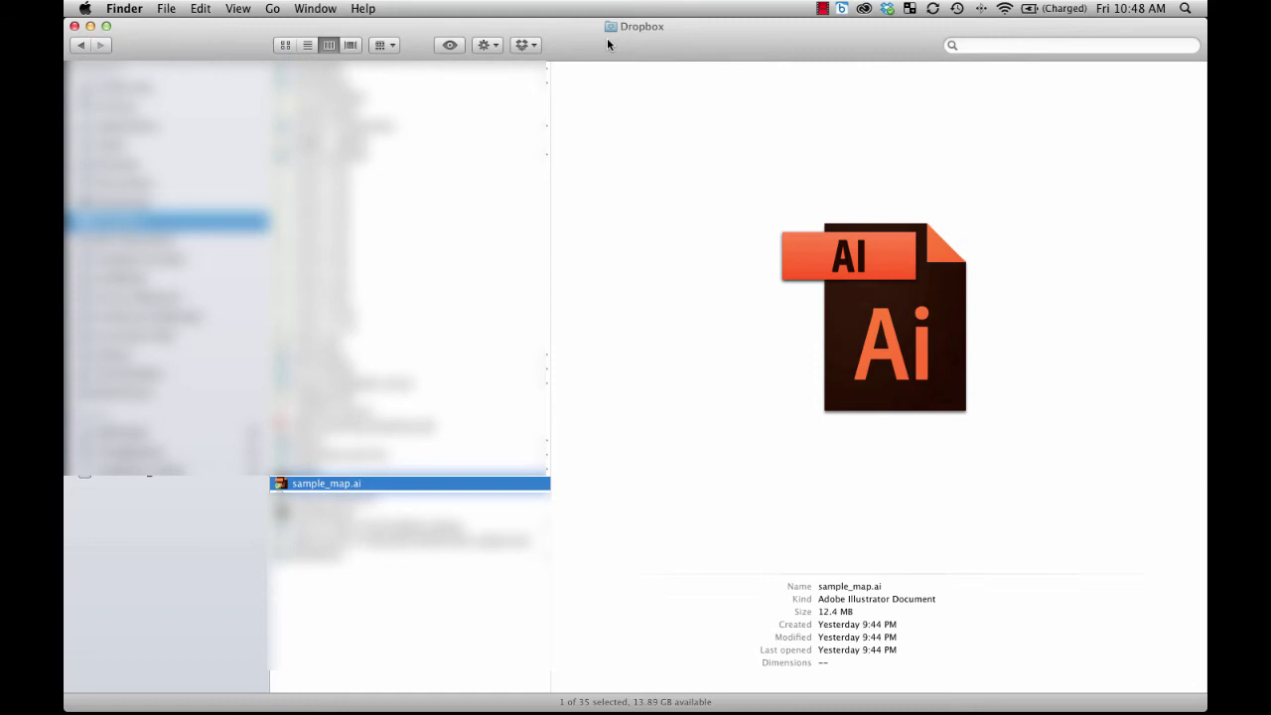
Step: Open sample_map.ai from the Finder column view in Adobe Illustrator
{"action": "double_click", "coordinate": [363, 485]}
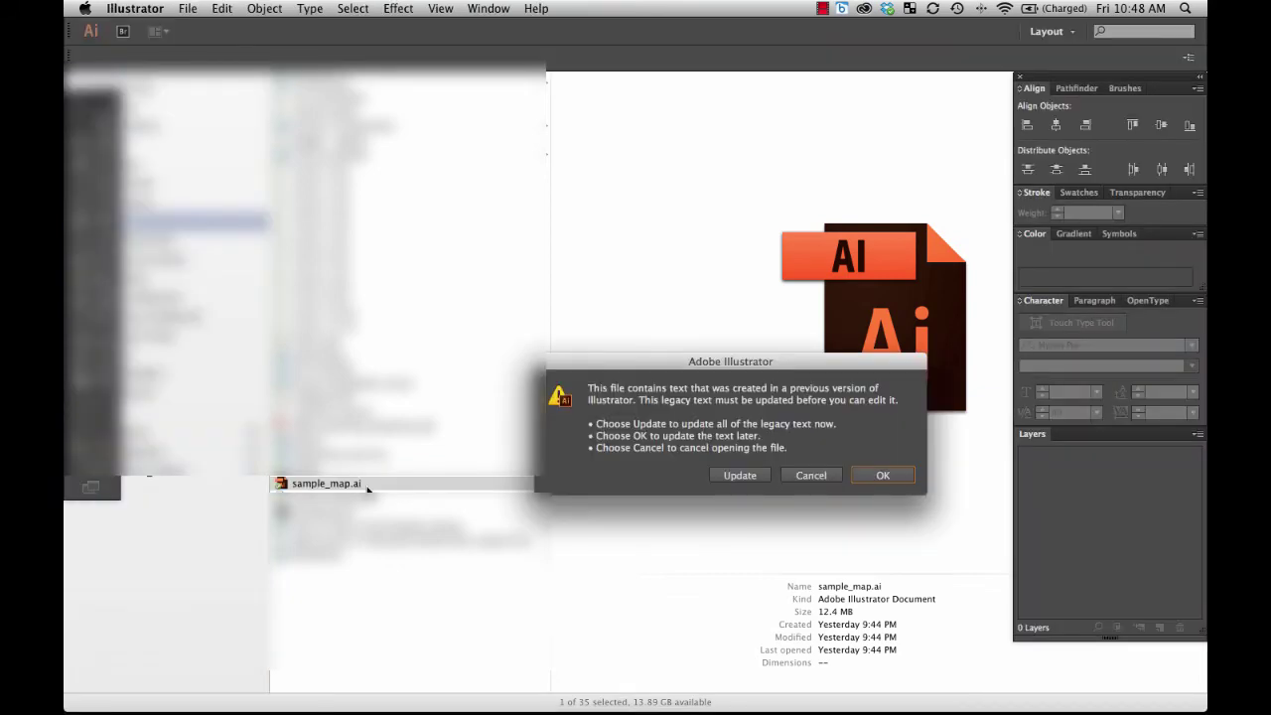
Step: Accept updating the legacy text so sample_map.ai opens in Illustrator
{"action": "left_click_drag", "start_coordinate": [756, 376], "coordinate": [640, 275]}
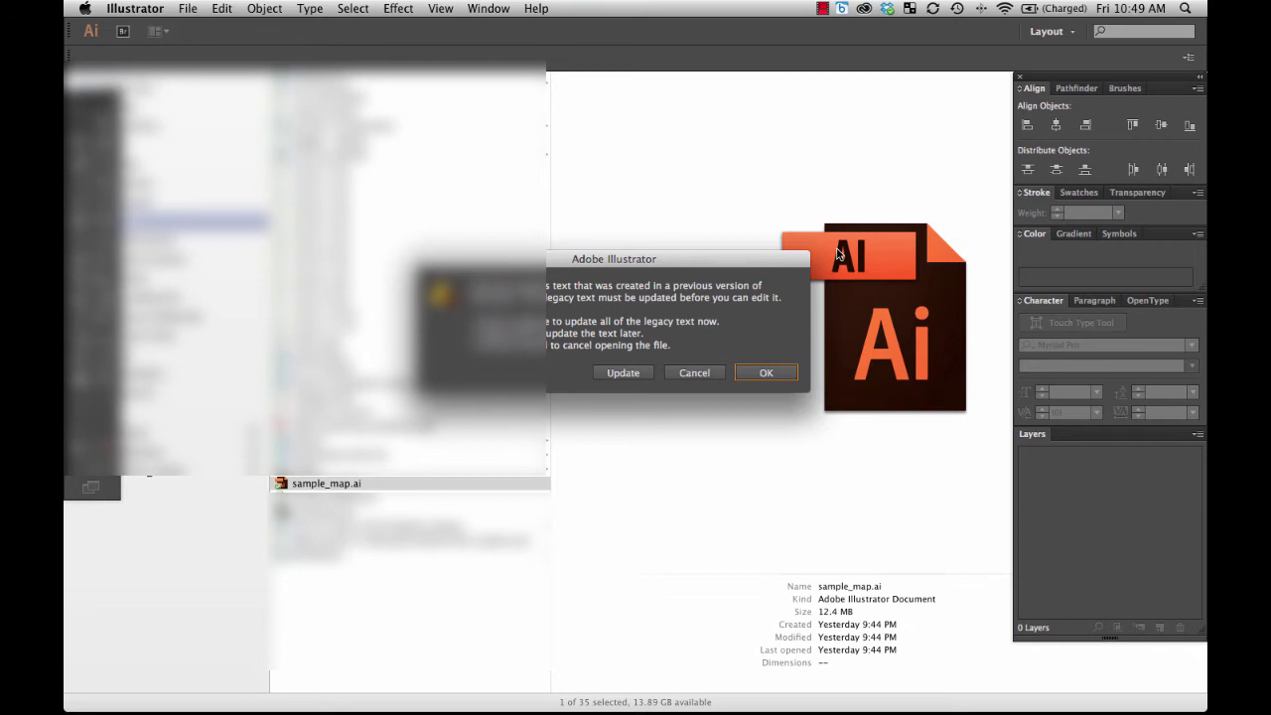
{"action": "left_click", "coordinate": [626, 374]}
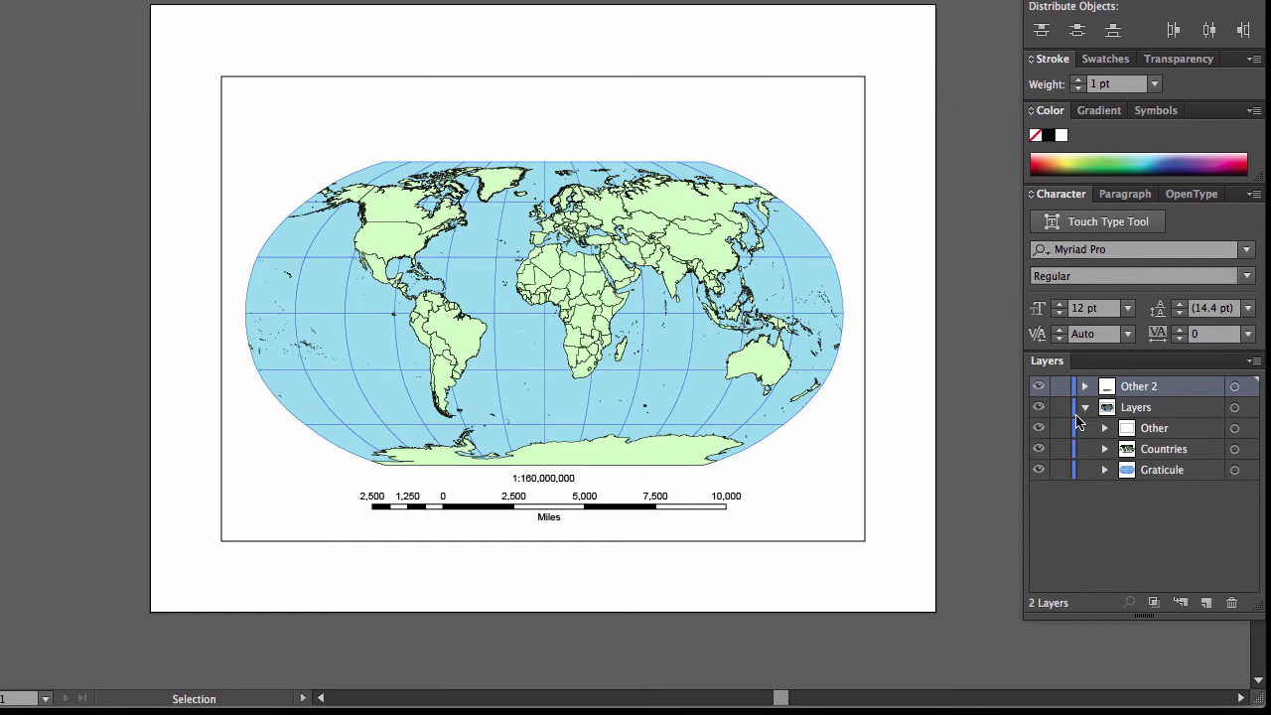
Step: Check each layer's contents by toggling visibility, then delete the Other layer holding the map frame
{"action": "left_click", "coordinate": [1038, 450]}
{"action": "left_click", "coordinate": [1039, 453]}
{"action": "left_click", "coordinate": [1038, 470]}
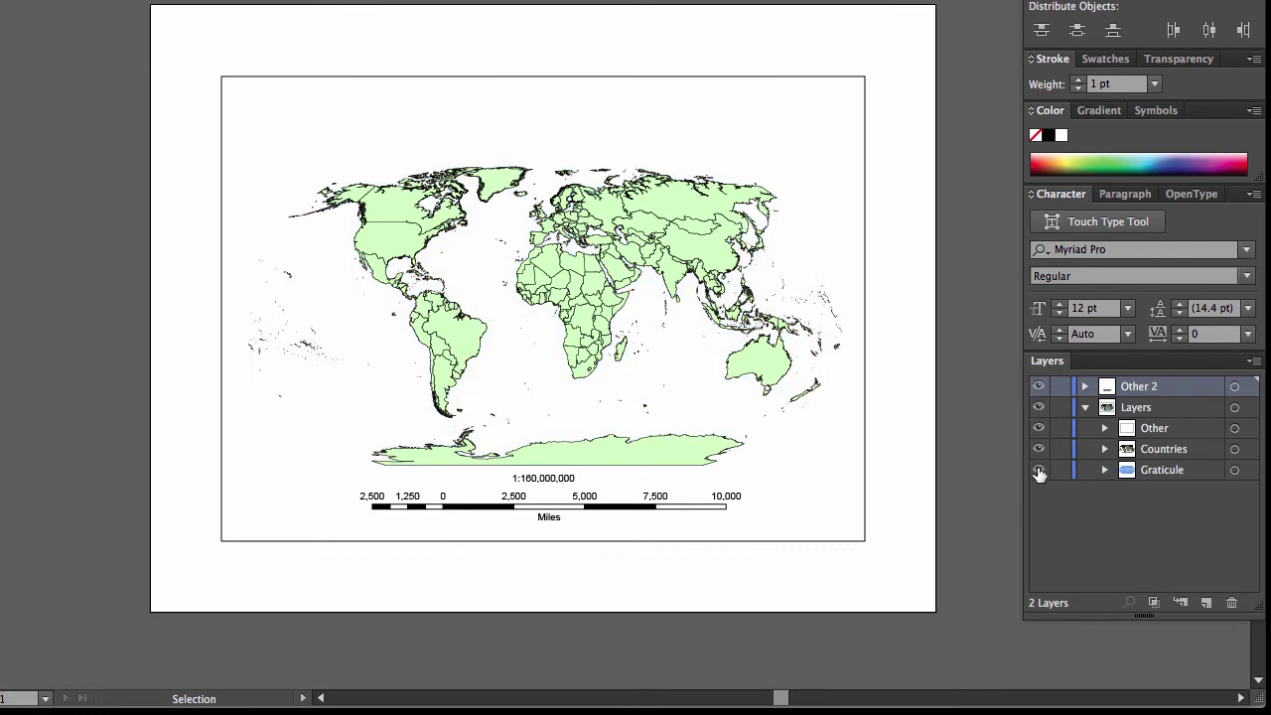
{"action": "left_click", "coordinate": [1039, 470]}
{"action": "left_click", "coordinate": [1040, 429]}
{"action": "left_click", "coordinate": [1040, 429]}
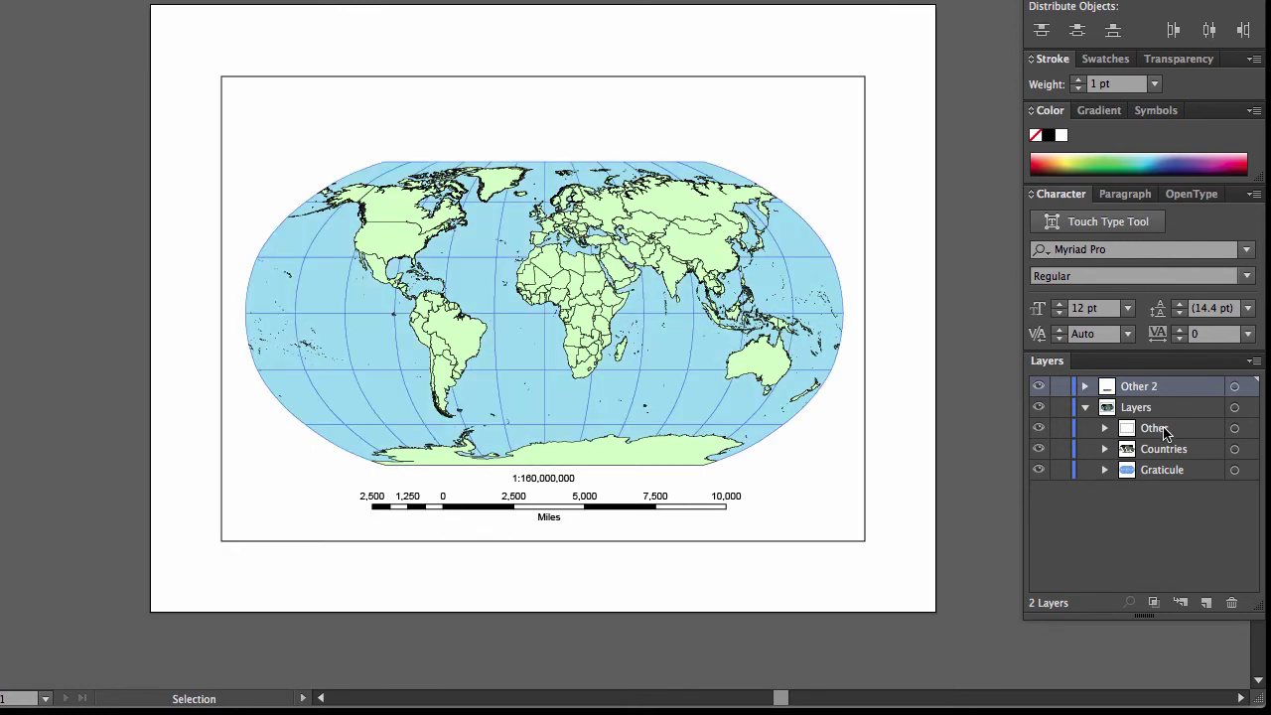
{"action": "left_click_drag", "start_coordinate": [1166, 434], "coordinate": [1233, 605]}
Step: Rename the Other 2 scale bar layer to 'Scale'
{"action": "left_click", "coordinate": [1038, 386]}
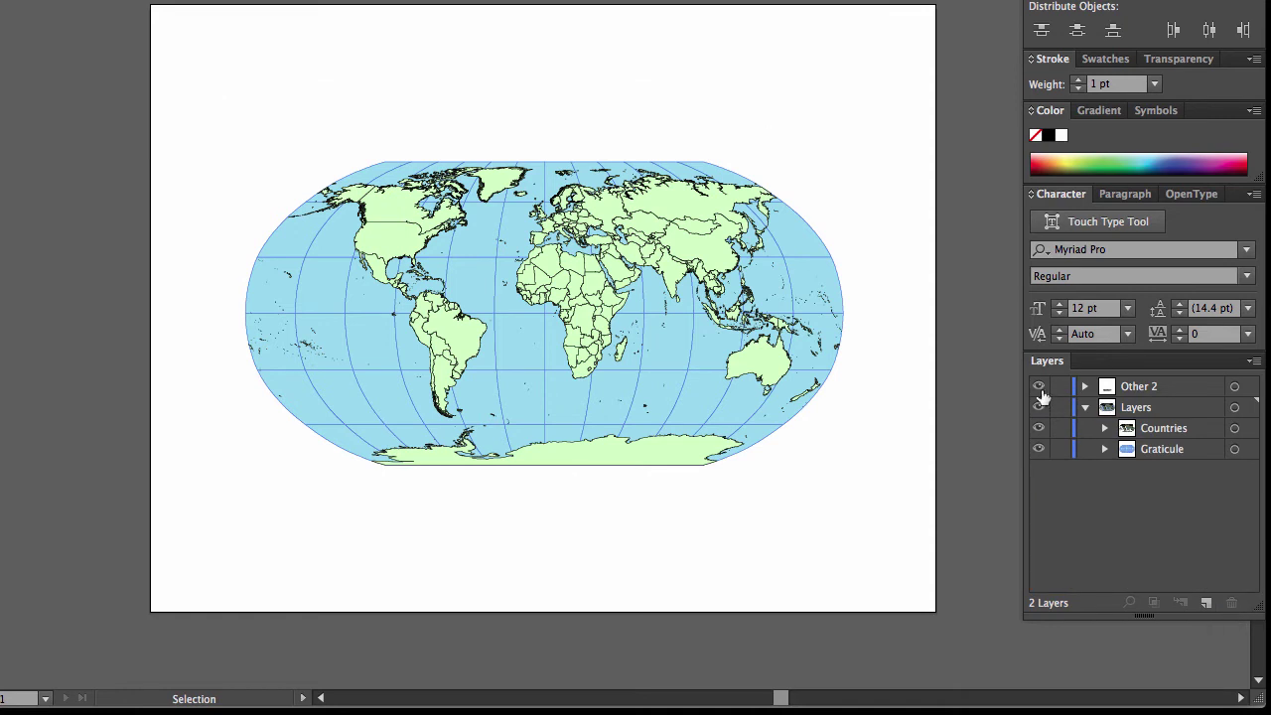
{"action": "left_click", "coordinate": [1038, 386]}
{"action": "left_click", "coordinate": [1141, 387]}
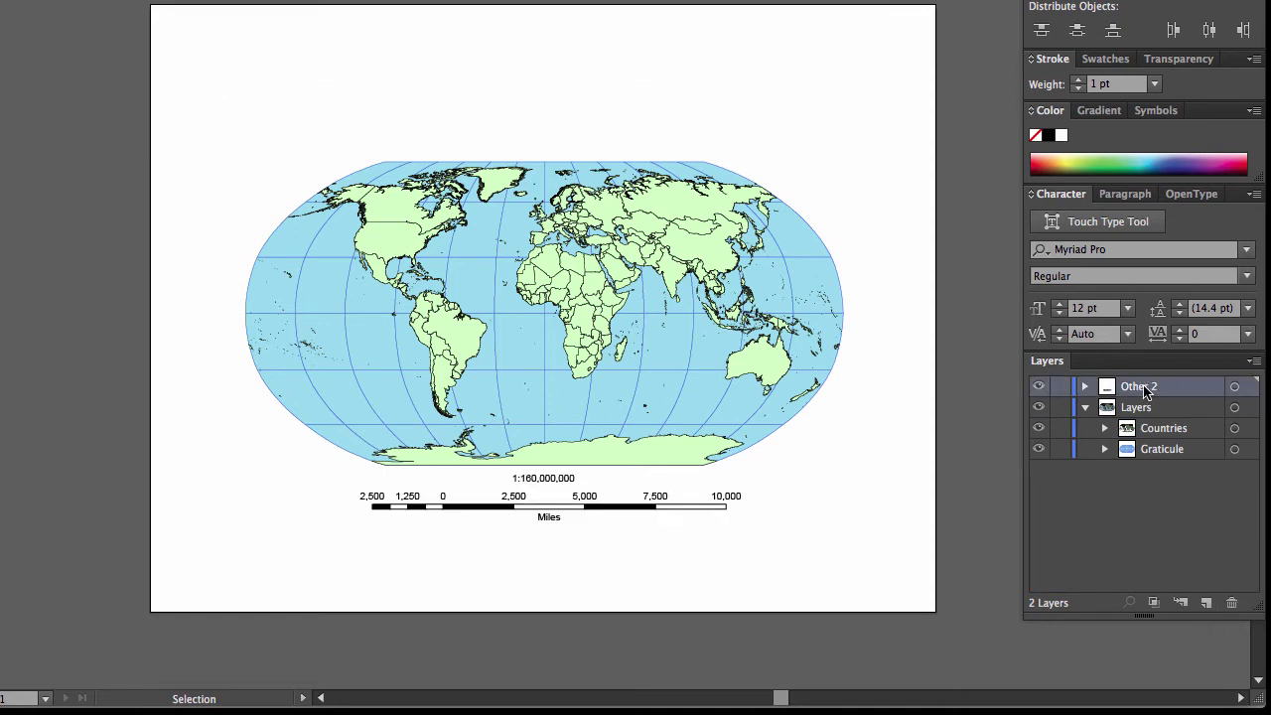
{"action": "double_click", "coordinate": [1144, 387]}
{"action": "type", "text": "Scale"}
Step: Move Countries and Graticule to top level and delete the empty Layers layer
{"action": "left_click", "coordinate": [1157, 428]}
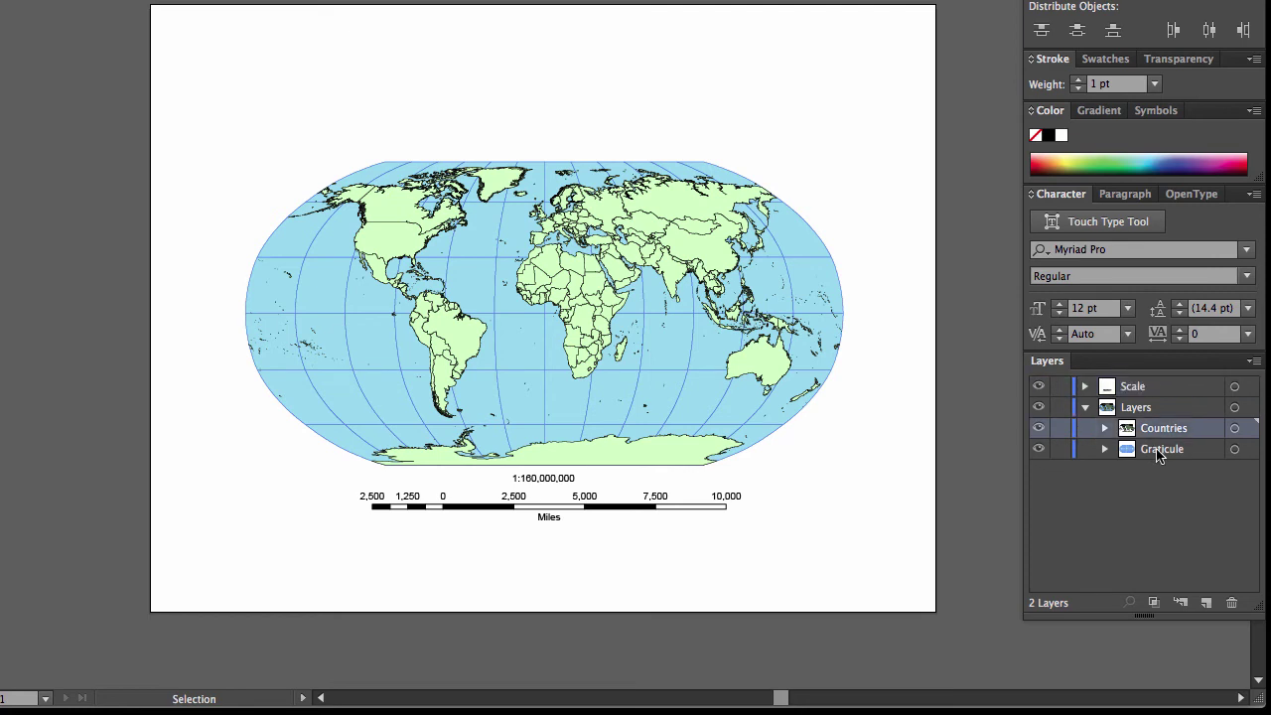
{"action": "left_click", "coordinate": [1158, 448], "text": "shift"}
{"action": "left_click_drag", "start_coordinate": [1156, 428], "coordinate": [1131, 404]}
{"action": "left_click", "coordinate": [1137, 449]}
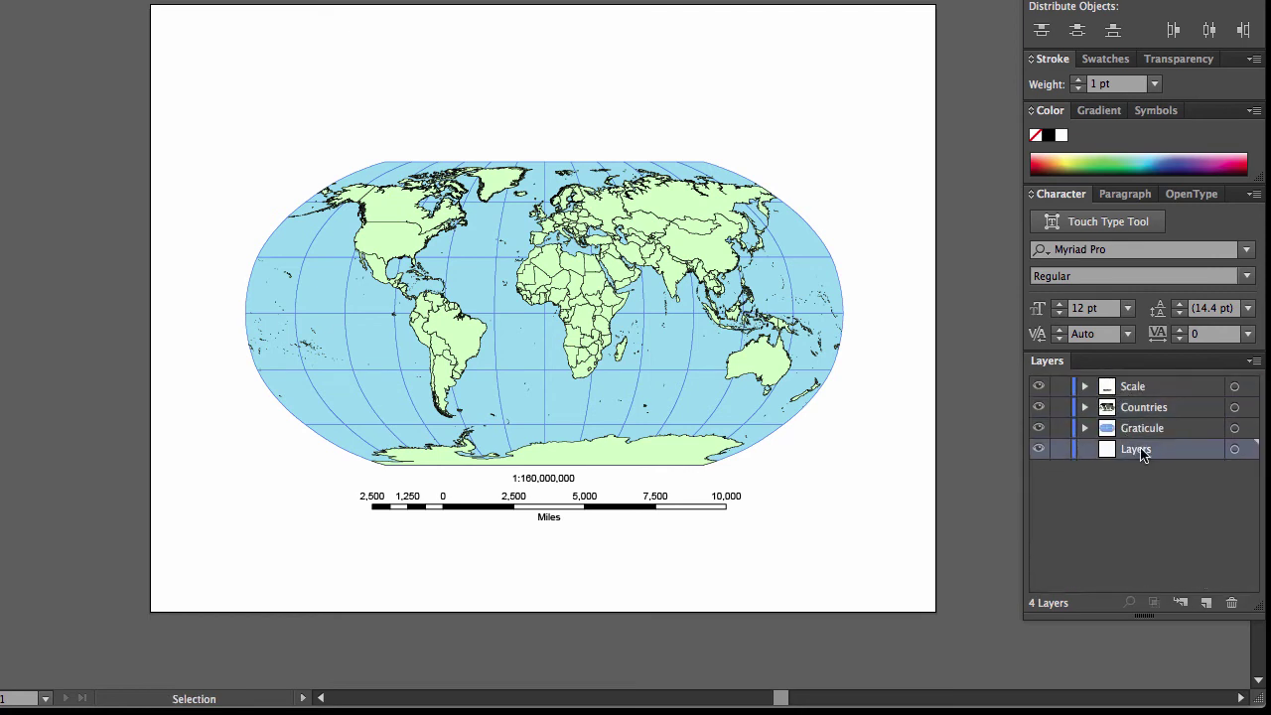
{"action": "left_click", "coordinate": [1231, 603]}
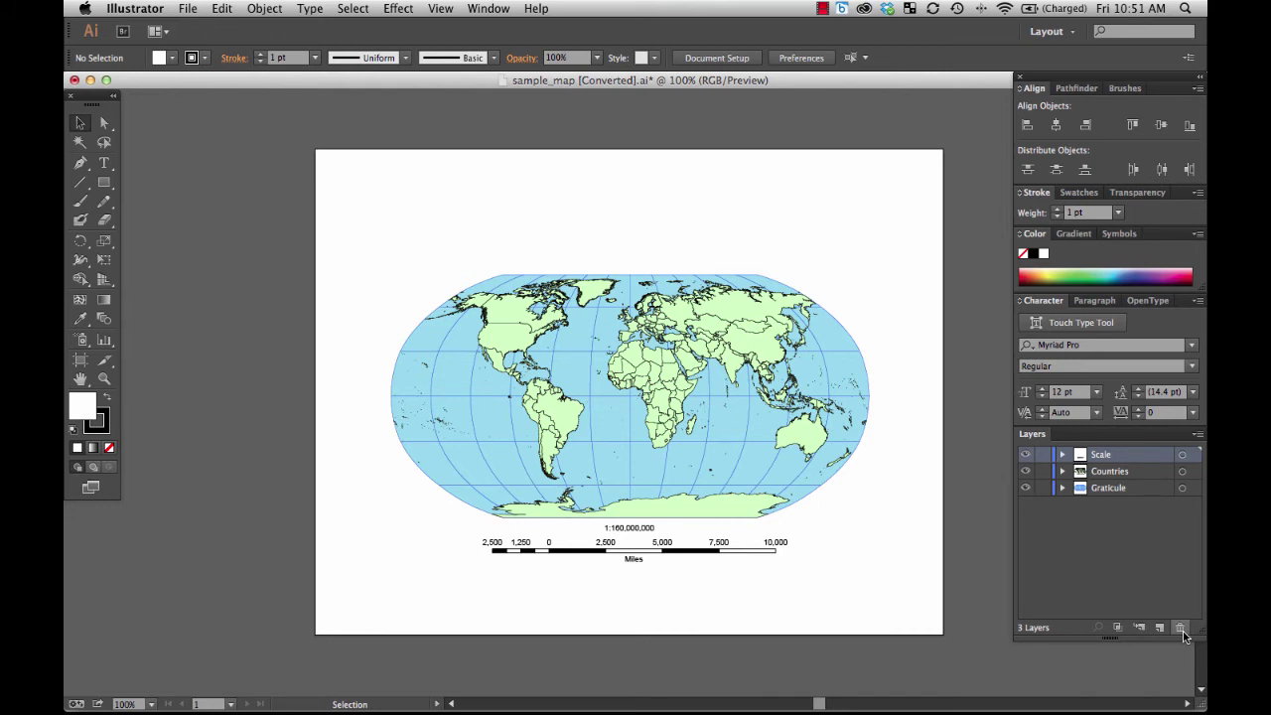
Step: Inspect the Countries clip group on the map, then lock the Scale layer
{"action": "left_click", "coordinate": [1102, 470]}
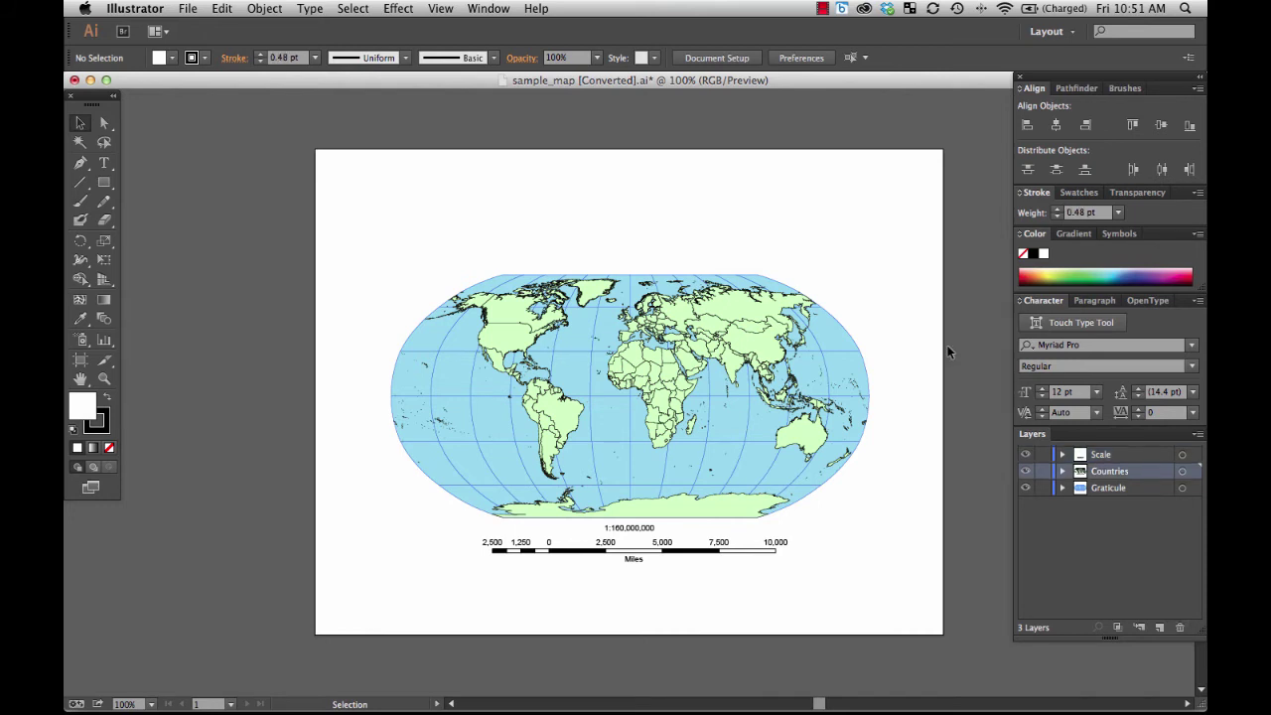
{"action": "left_click", "coordinate": [744, 310]}
{"action": "left_click", "coordinate": [745, 311]}
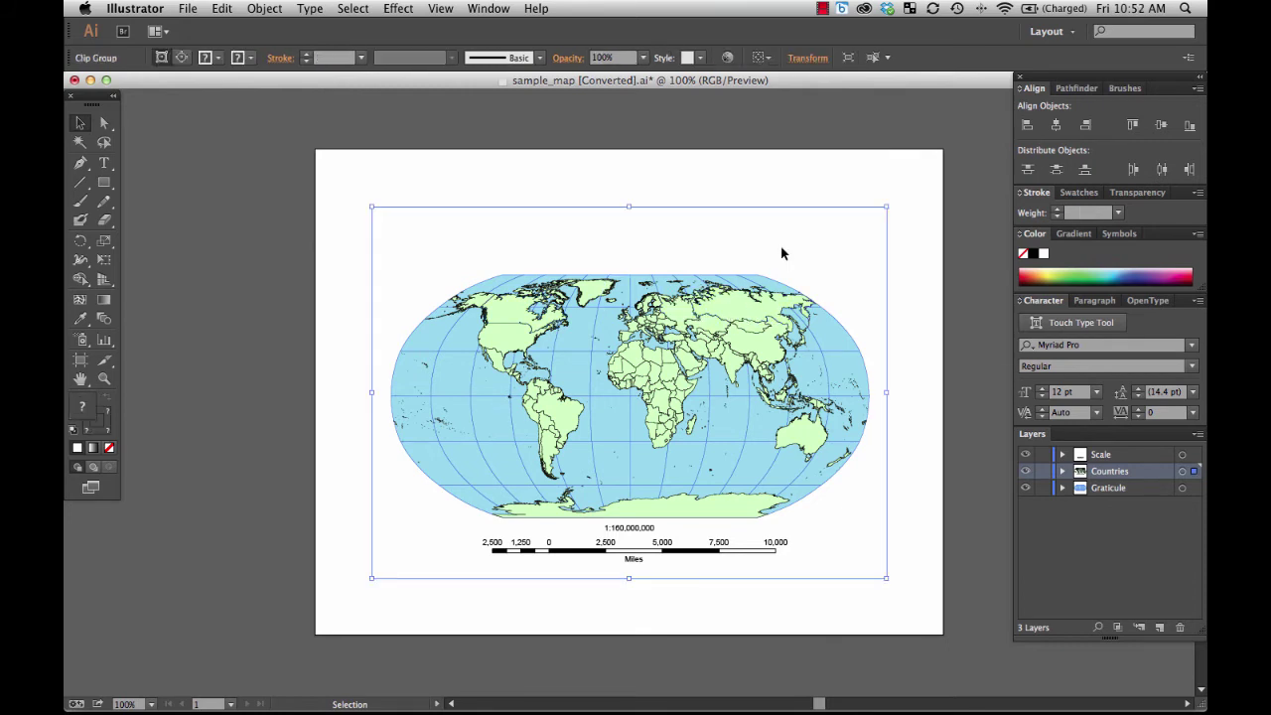
{"action": "left_click", "coordinate": [915, 368]}
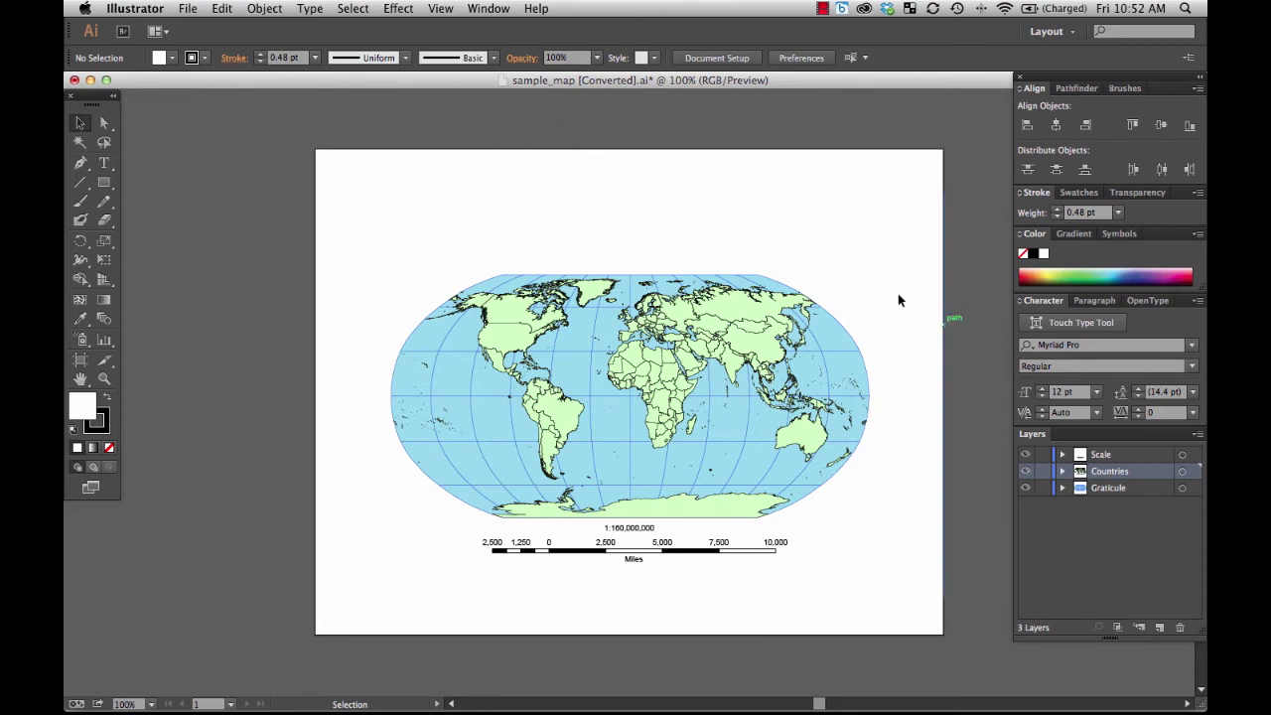
{"action": "left_click", "coordinate": [1041, 454]}
Step: Release the countries' clipping mask and confirm Russia is individually selectable
{"action": "left_click", "coordinate": [755, 342]}
{"action": "right_click", "coordinate": [754, 343]}
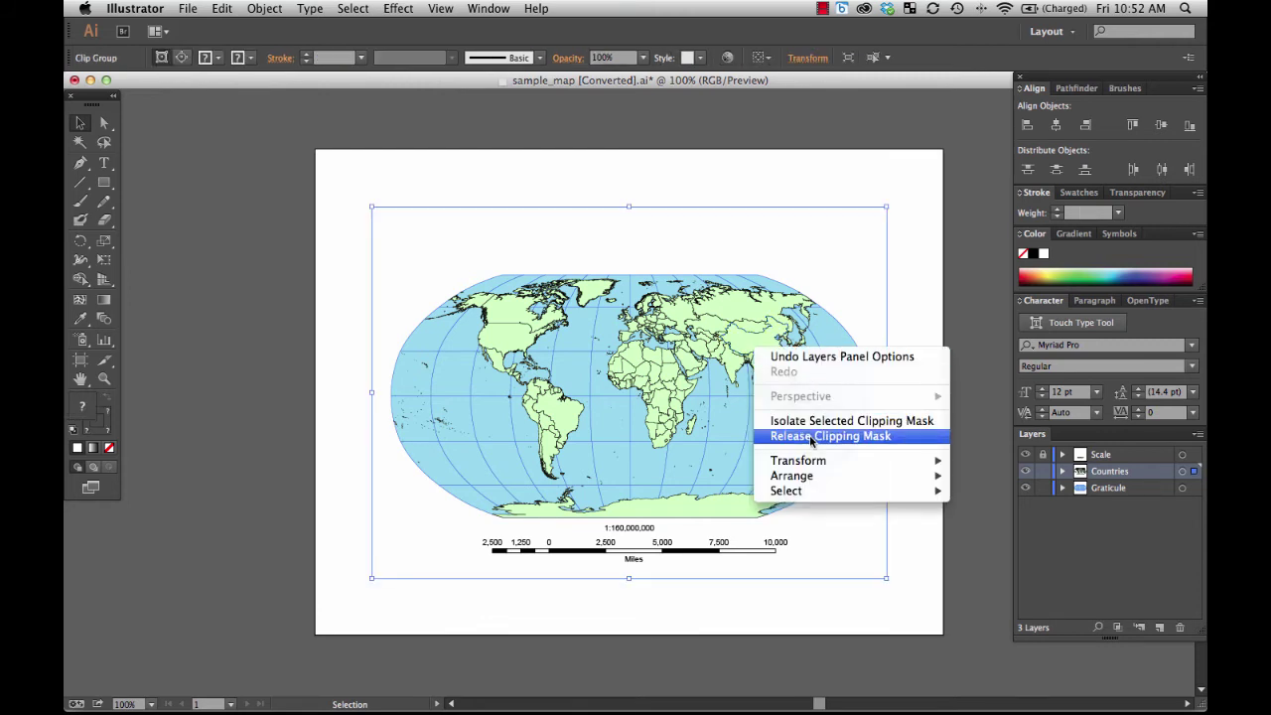
{"action": "left_click", "coordinate": [811, 436]}
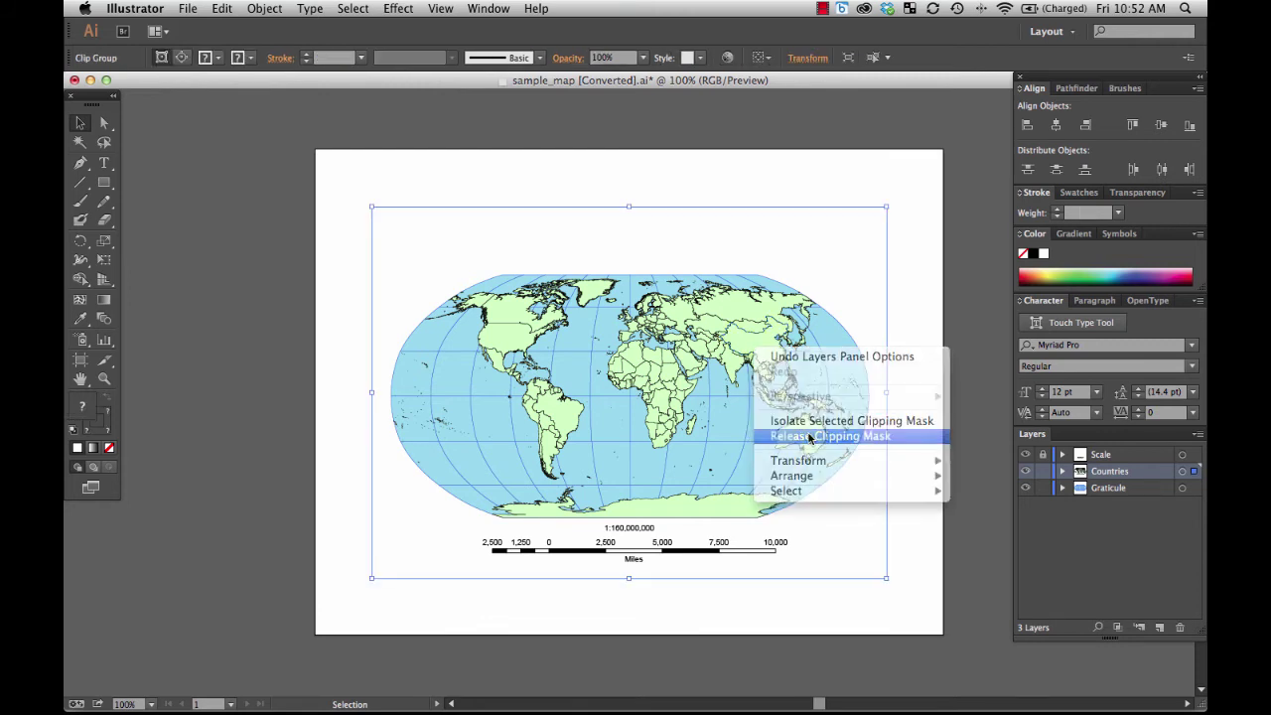
{"action": "left_click", "coordinate": [919, 335]}
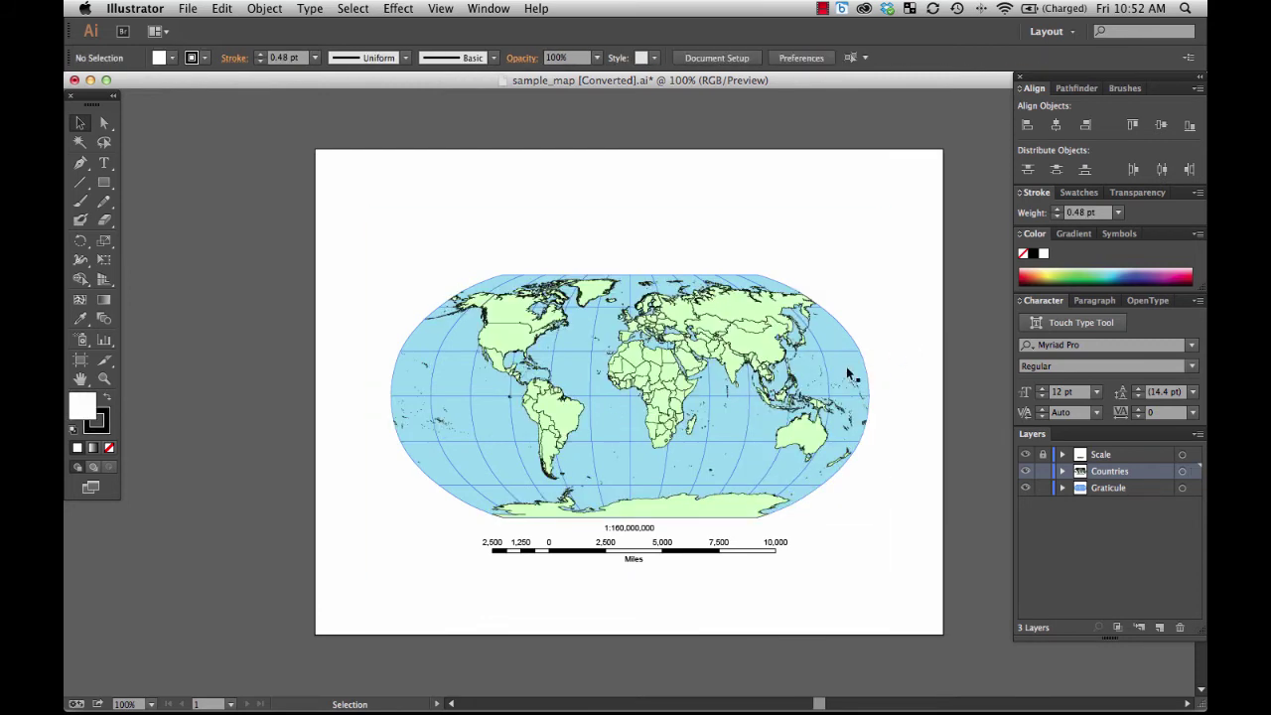
{"action": "left_click", "coordinate": [750, 315]}
{"action": "left_click", "coordinate": [924, 238]}
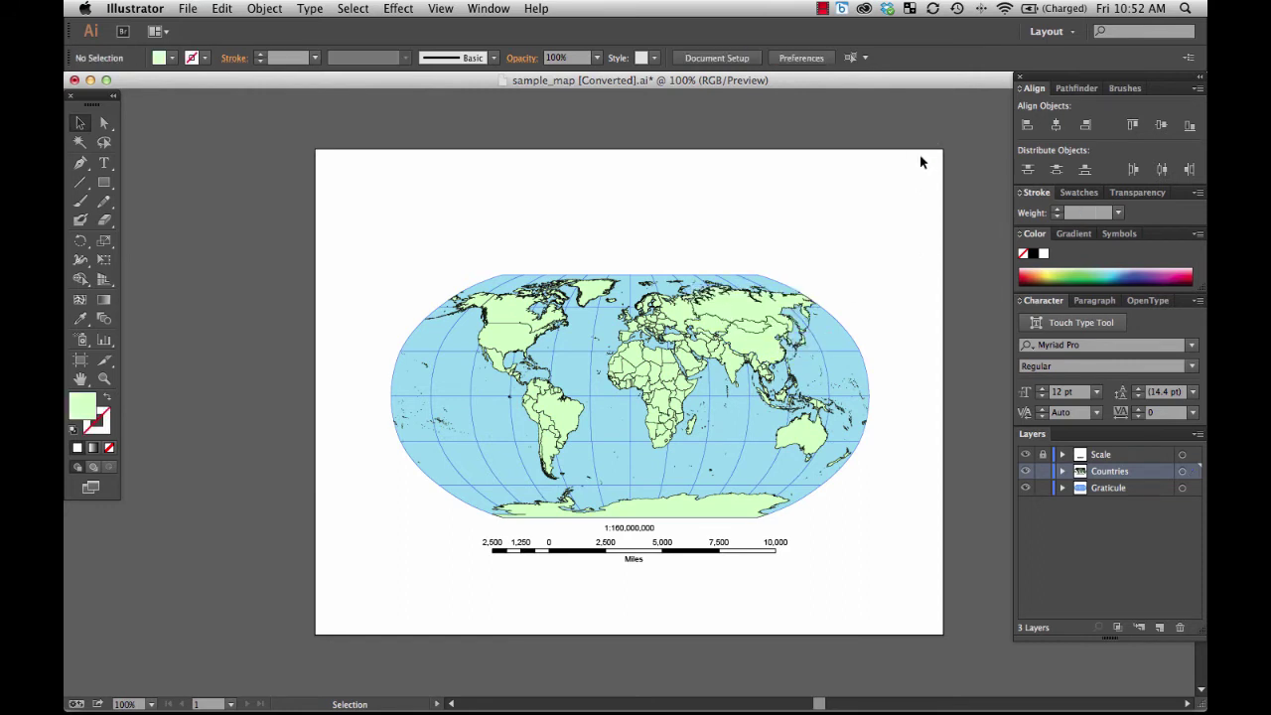
Step: Lock the Graticule layer and reselect the country paths across the map
{"action": "left_click_drag", "start_coordinate": [920, 162], "coordinate": [822, 318]}
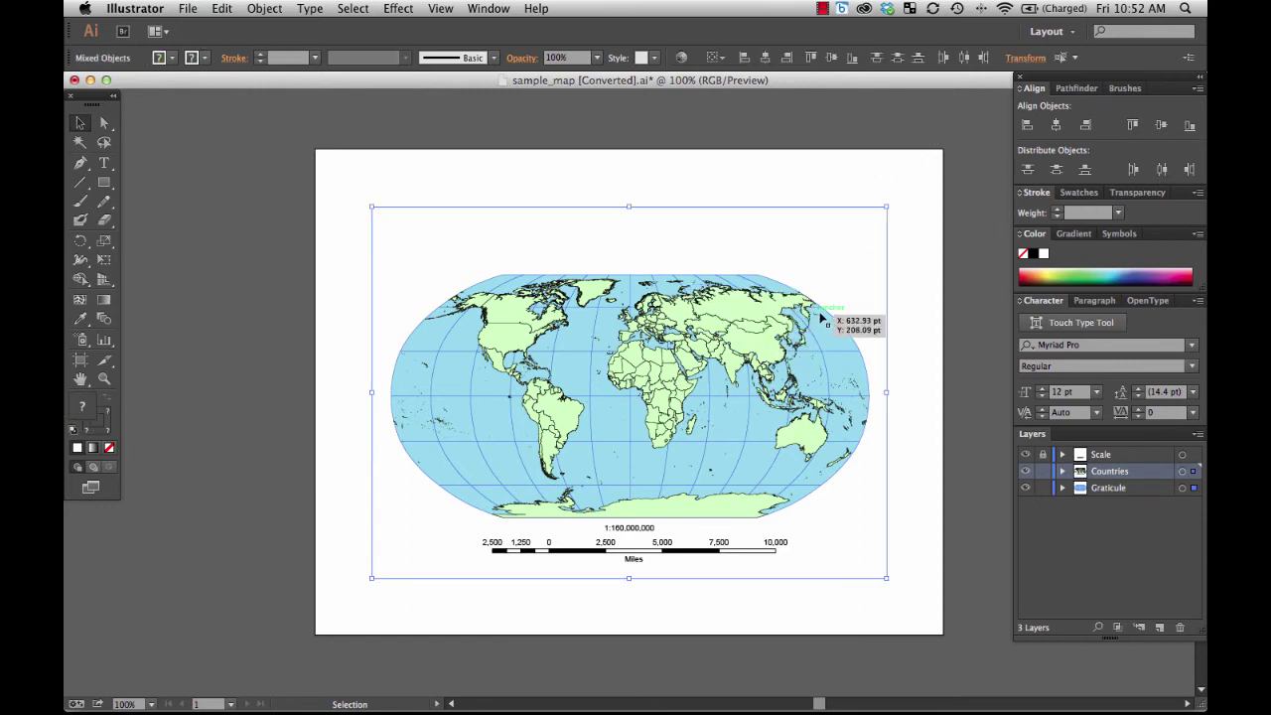
{"action": "left_click", "coordinate": [1042, 487]}
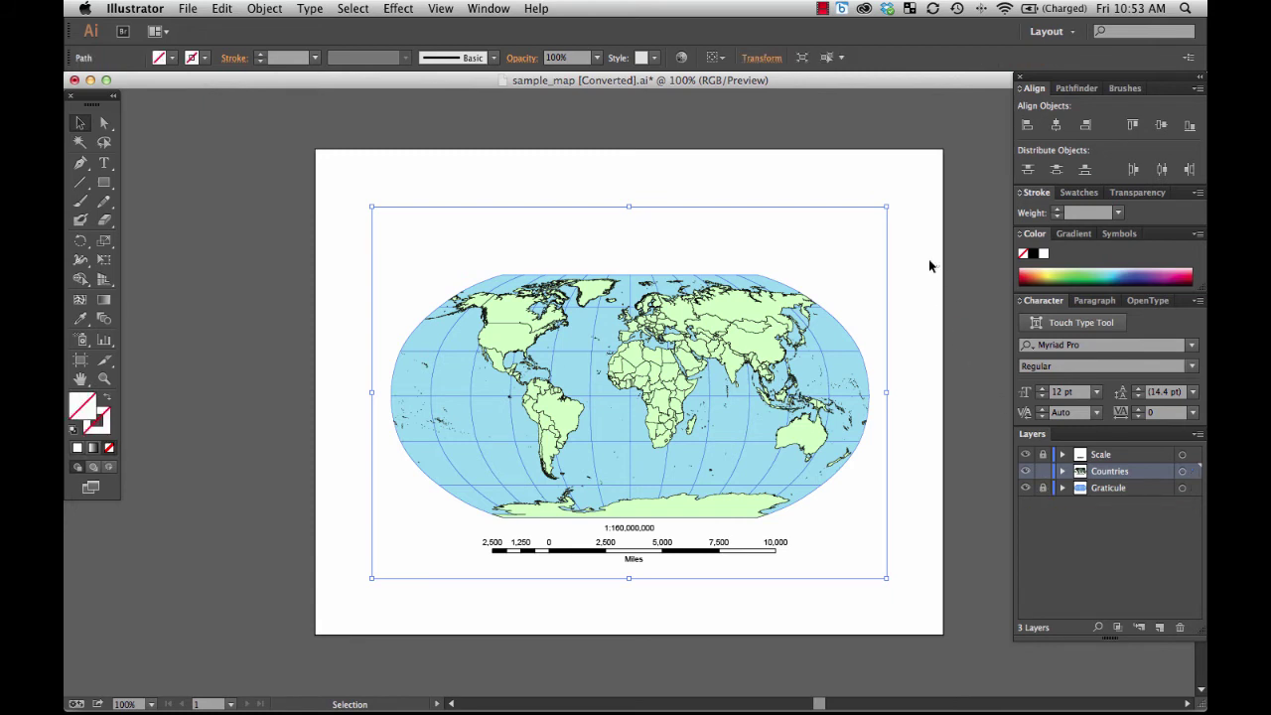
{"action": "left_click_drag", "start_coordinate": [914, 161], "coordinate": [779, 335]}
{"action": "left_click", "coordinate": [944, 137]}
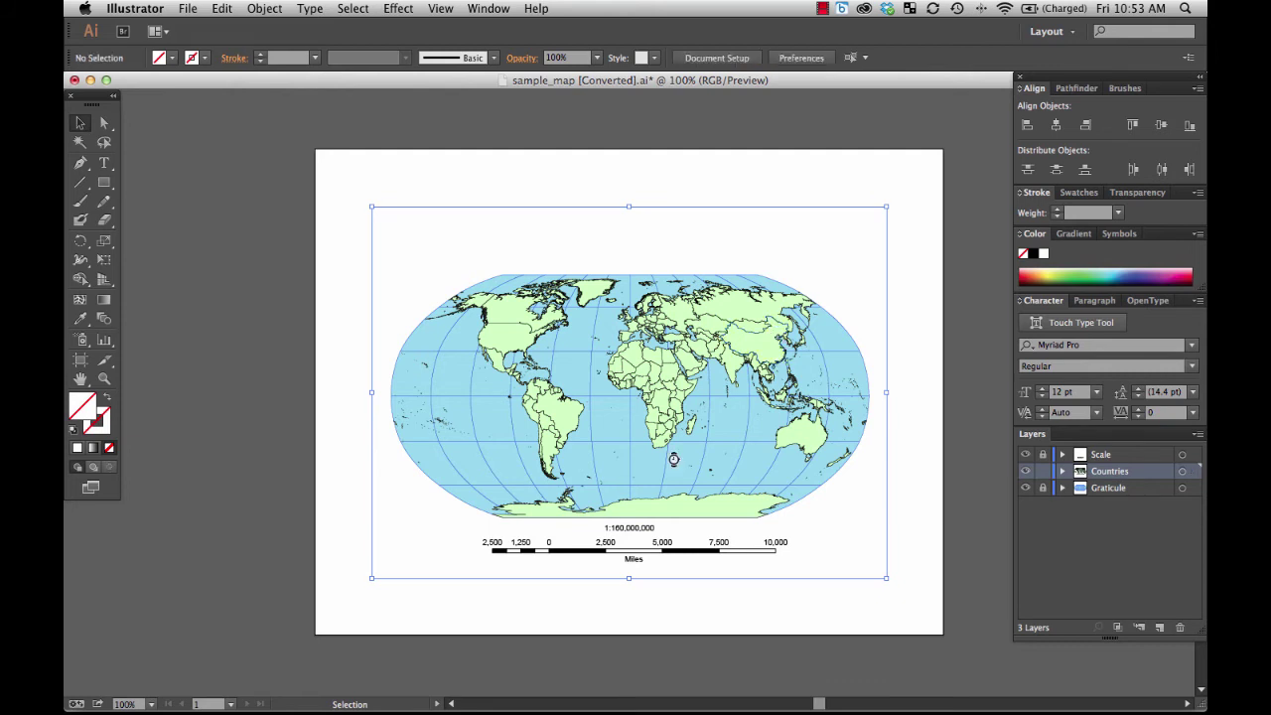
{"action": "left_click_drag", "start_coordinate": [809, 218], "coordinate": [862, 294]}
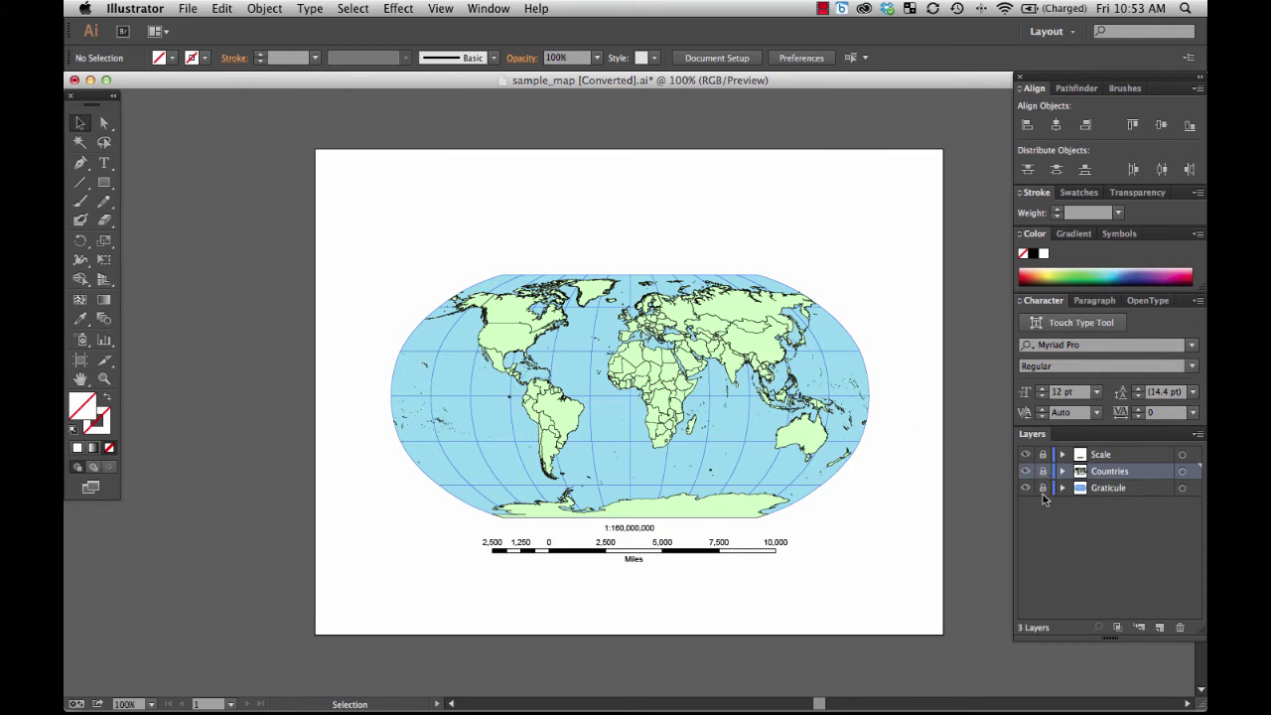
Step: Release the graticule's clipping mask and check its grid lines select as a group
{"action": "left_click", "coordinate": [669, 480]}
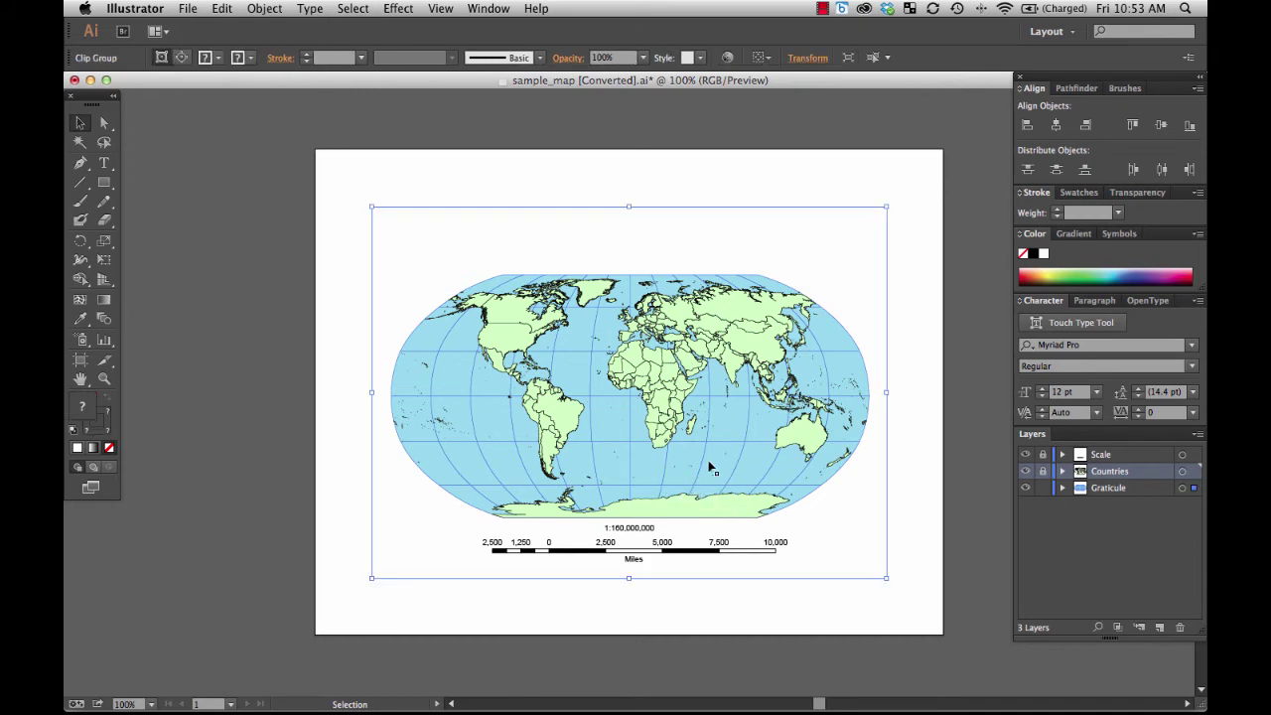
{"action": "right_click", "coordinate": [695, 462]}
{"action": "left_click", "coordinate": [751, 553]}
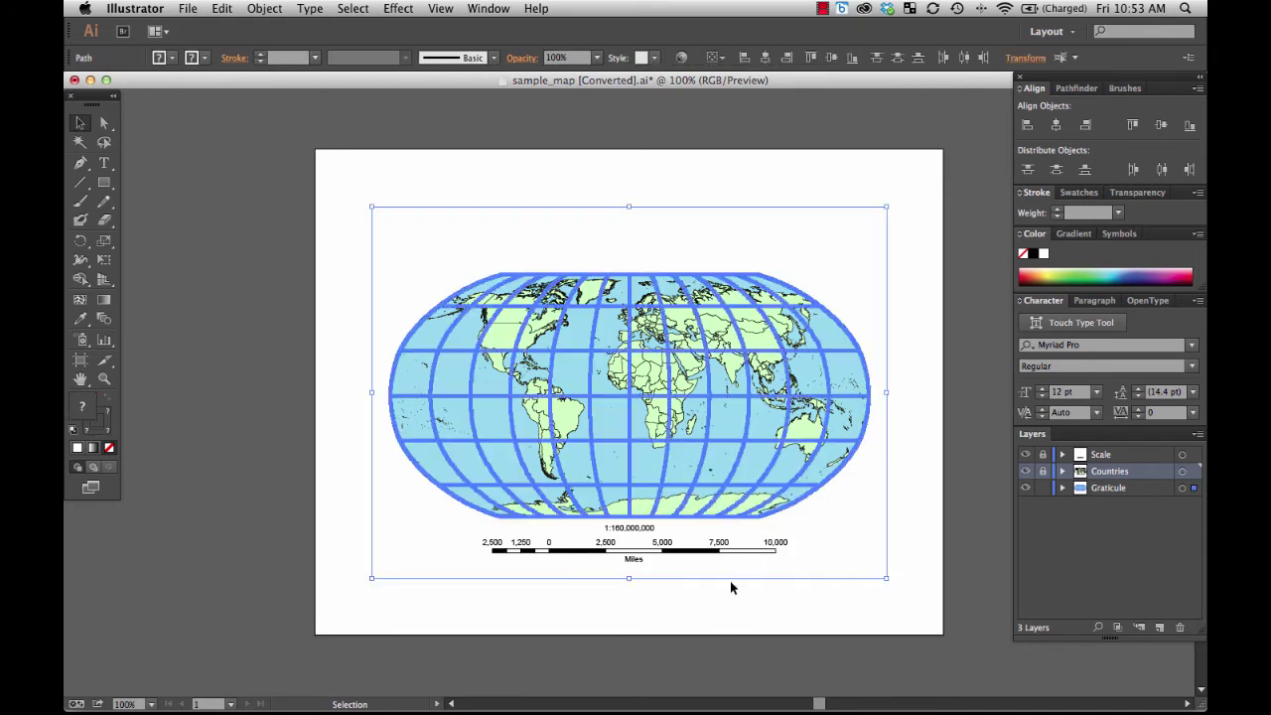
{"action": "left_click", "coordinate": [728, 586]}
{"action": "left_click", "coordinate": [777, 309]}
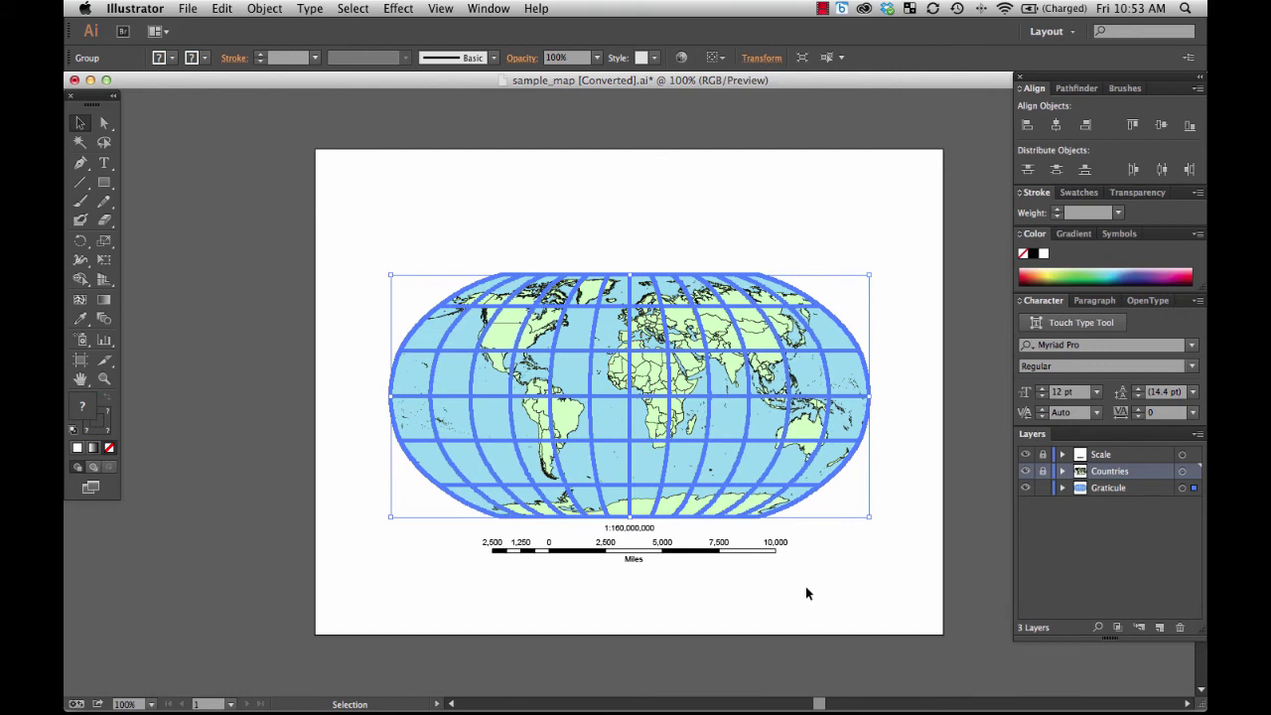
{"action": "left_click", "coordinate": [784, 604]}
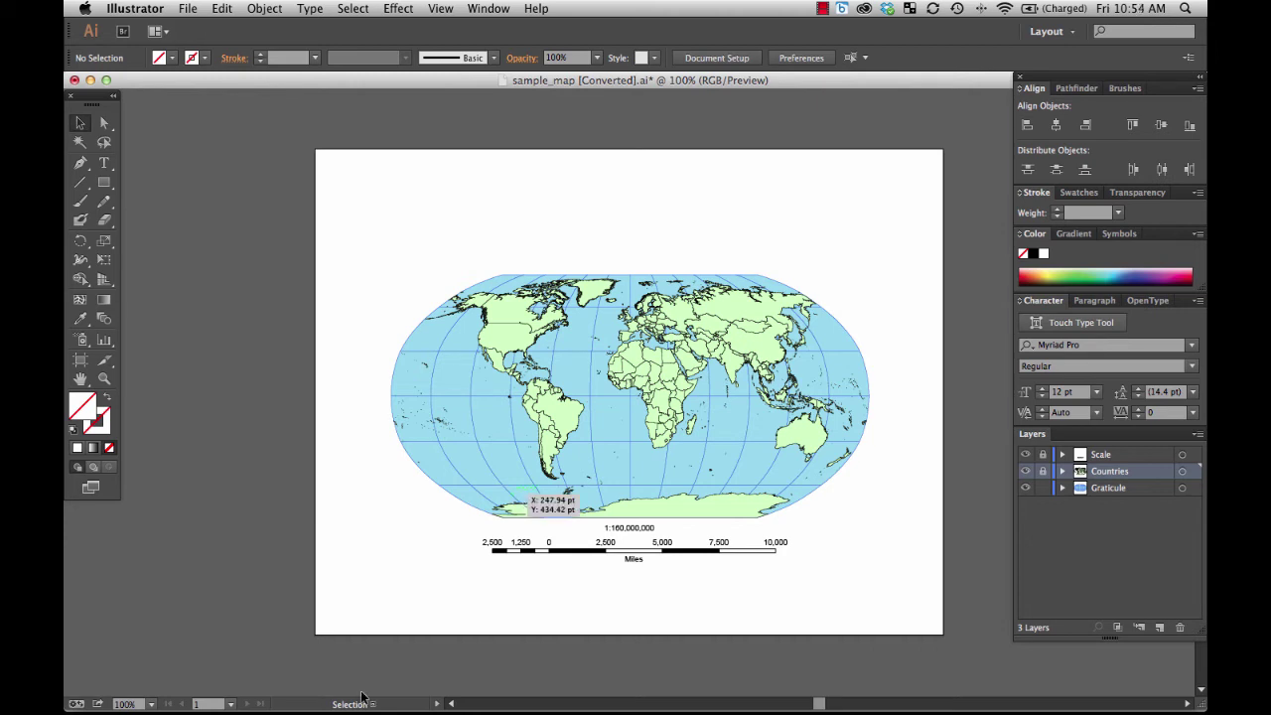
{"action": "left_click", "coordinate": [103, 378]}
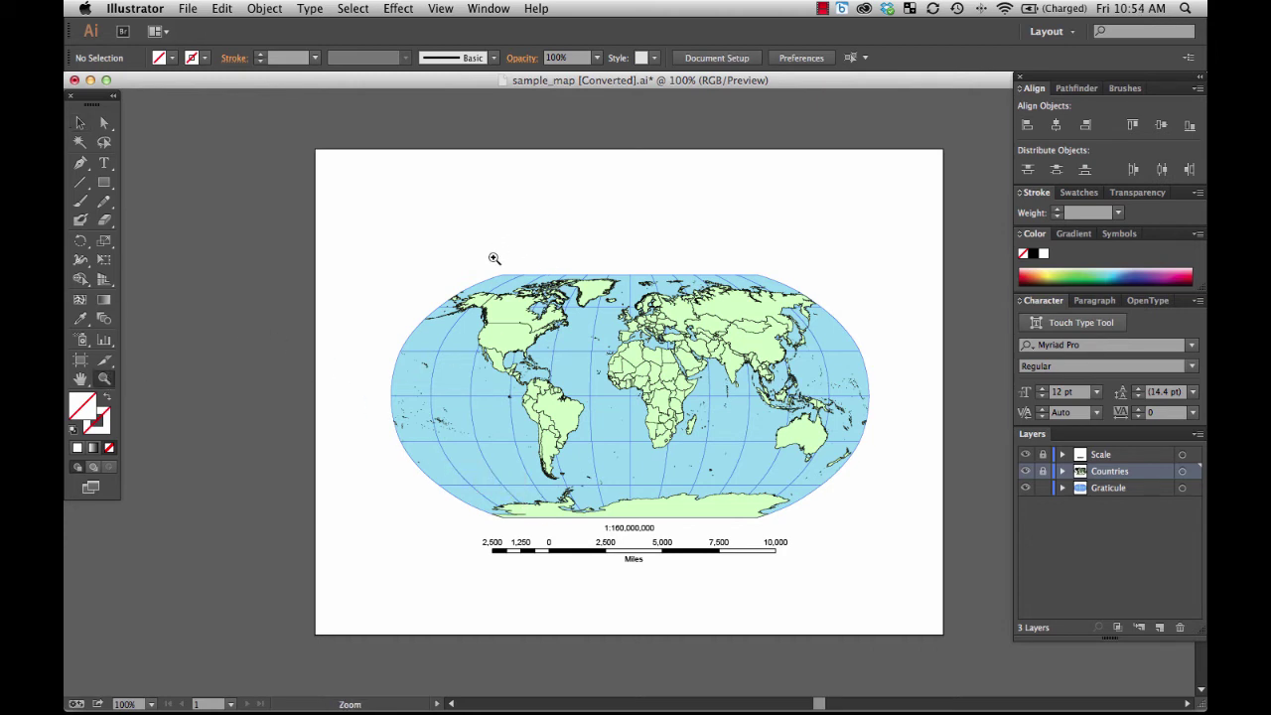
{"action": "left_click_drag", "start_coordinate": [494, 248], "coordinate": [609, 361]}
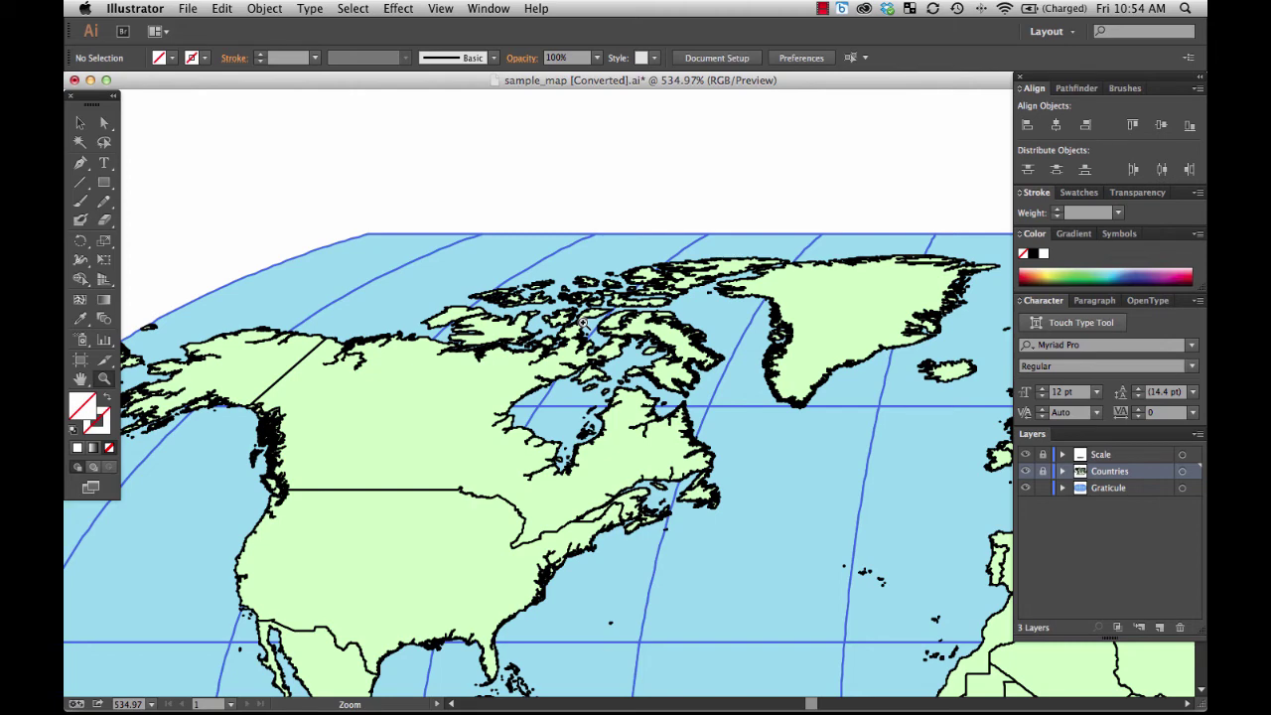
{"action": "key", "text": "super+0"}
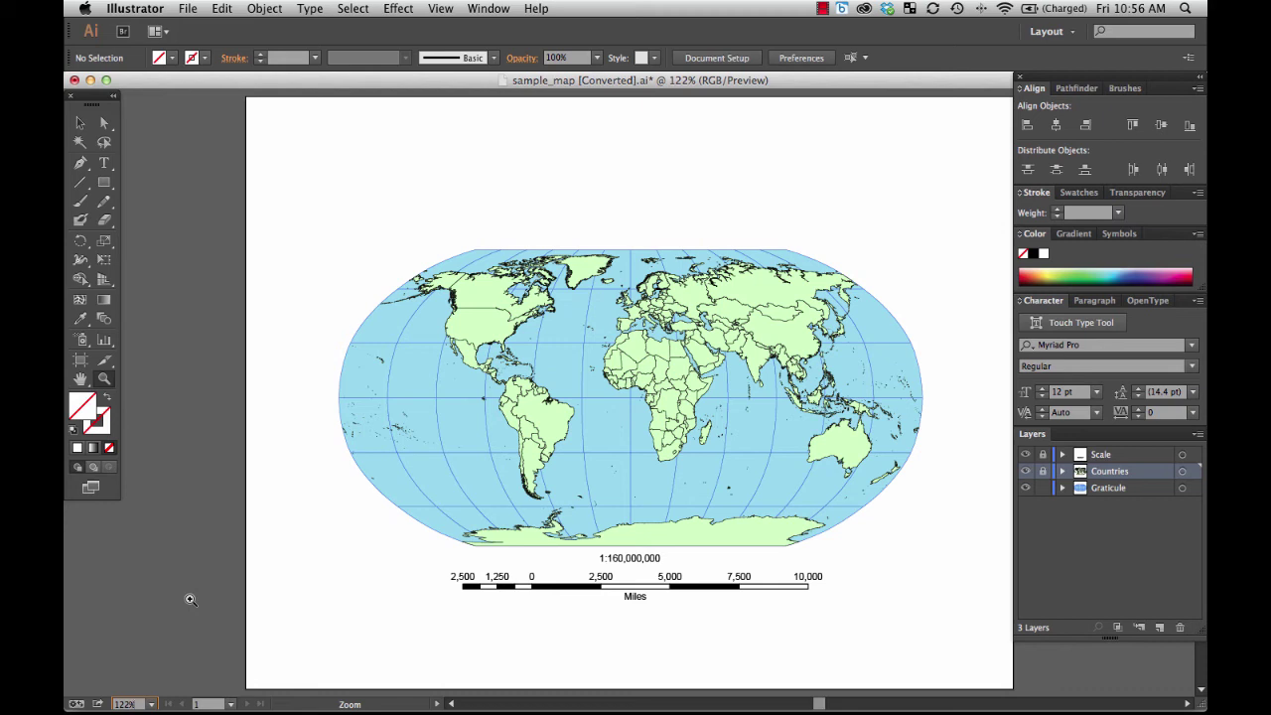
{"action": "key", "text": "v"}
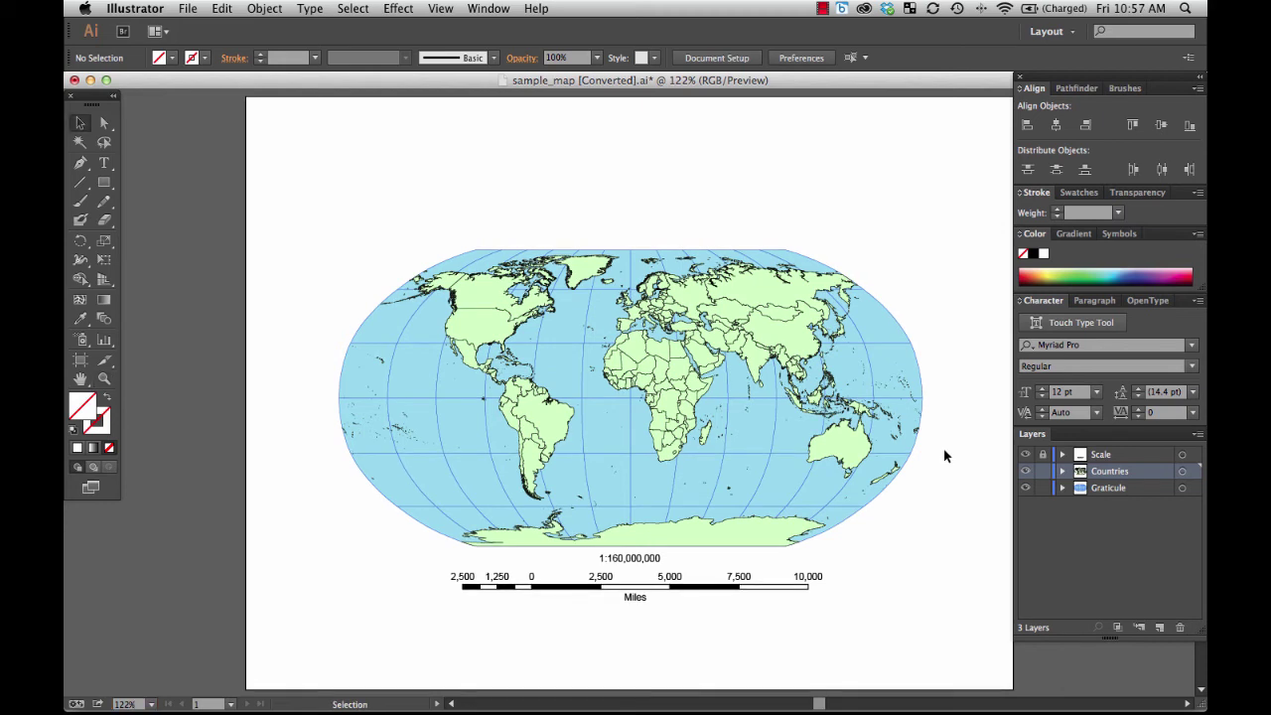
{"action": "left_click_drag", "start_coordinate": [965, 162], "coordinate": [351, 546]}
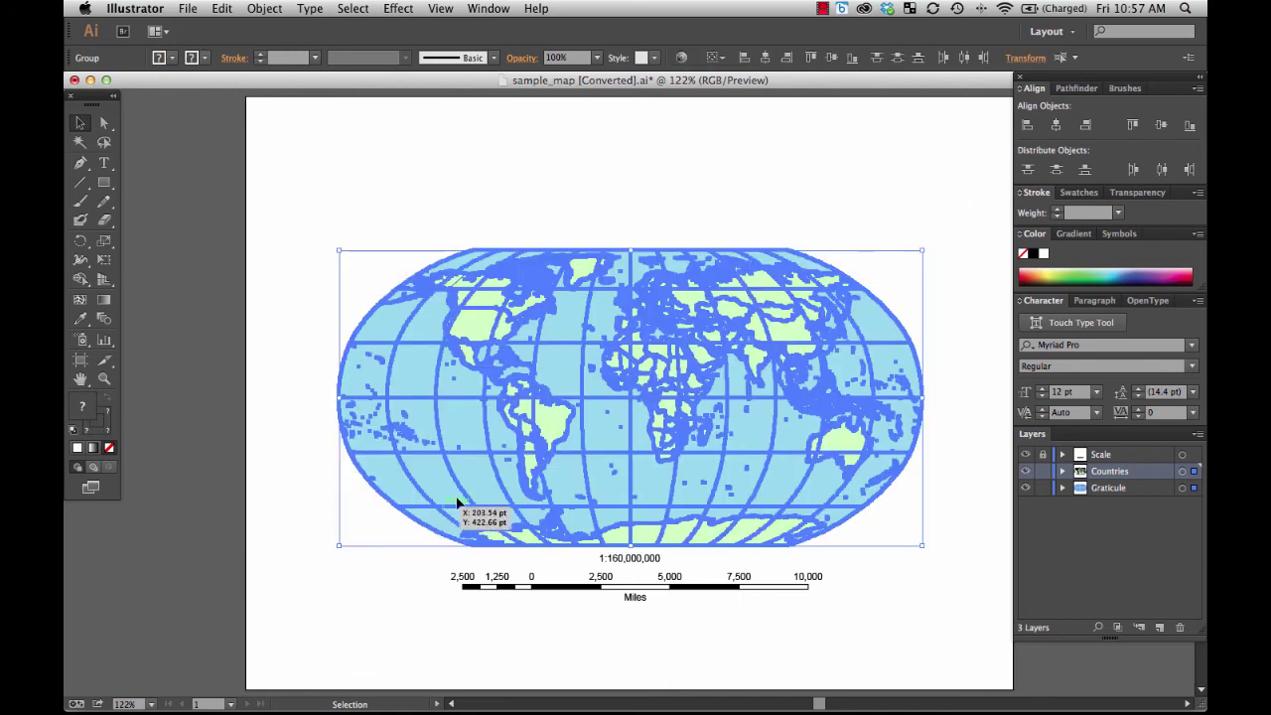
{"action": "left_click_drag", "start_coordinate": [922, 250], "coordinate": [797, 348]}
{"action": "left_click_drag", "start_coordinate": [671, 434], "coordinate": [680, 436]}
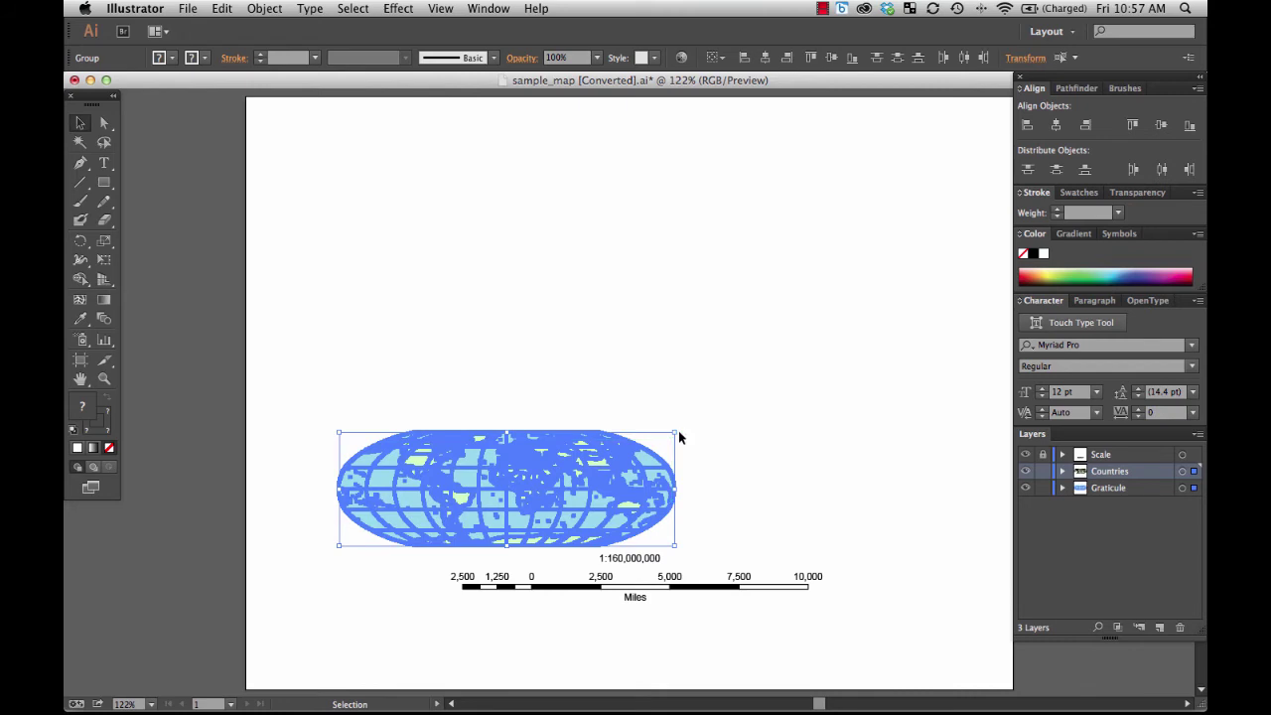
{"action": "key", "text": "super+z"}
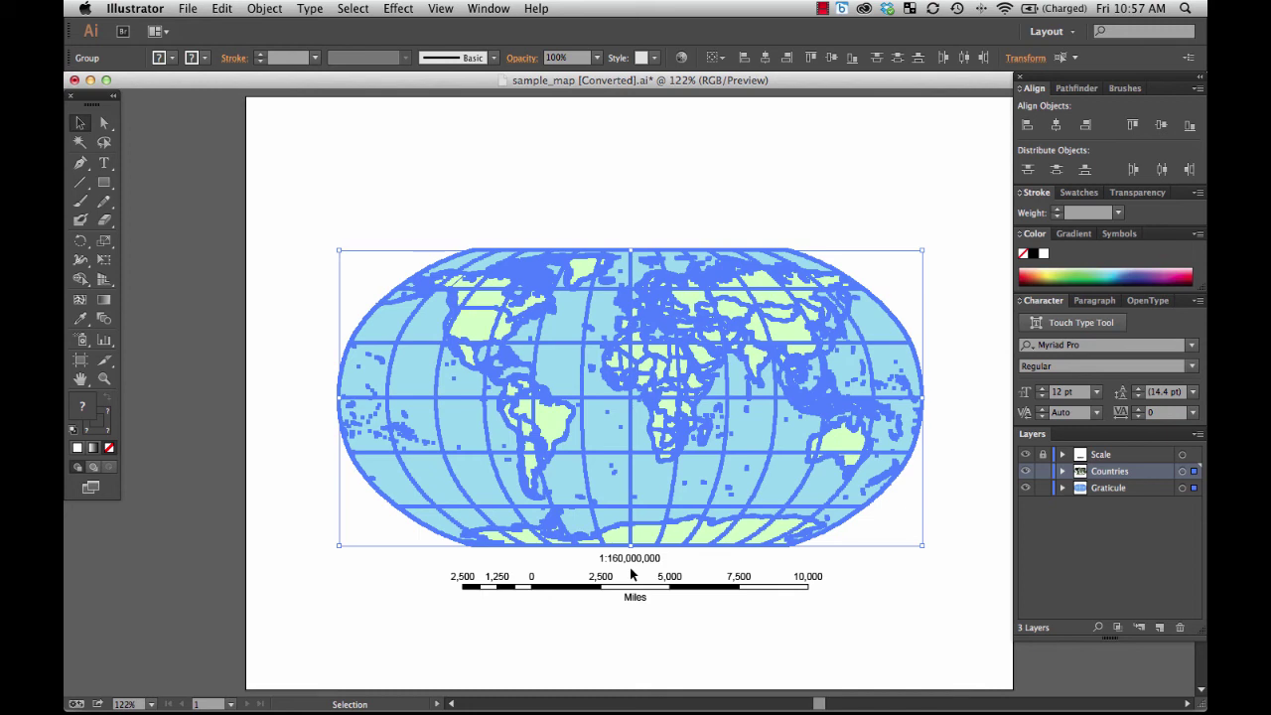
{"action": "left_click", "coordinate": [619, 614]}
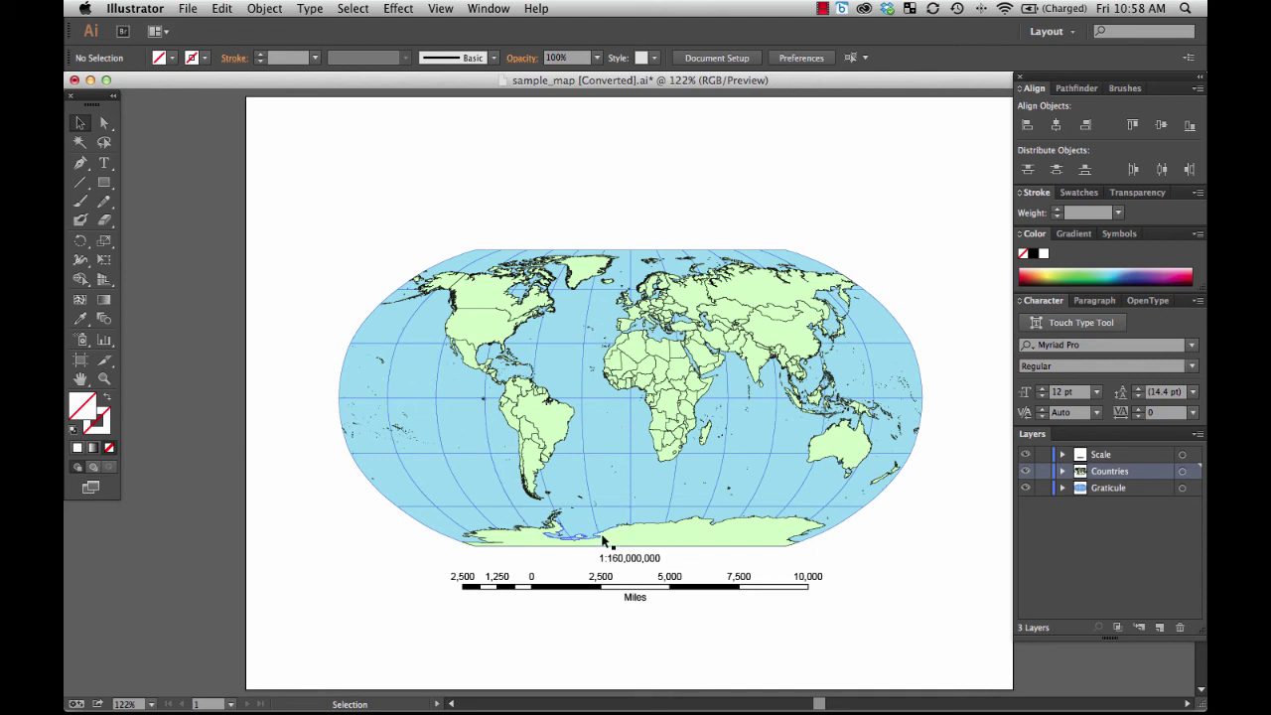
Step: Delete the 1:160,000,000 scale text, then undo the deletion
{"action": "left_click", "coordinate": [610, 562]}
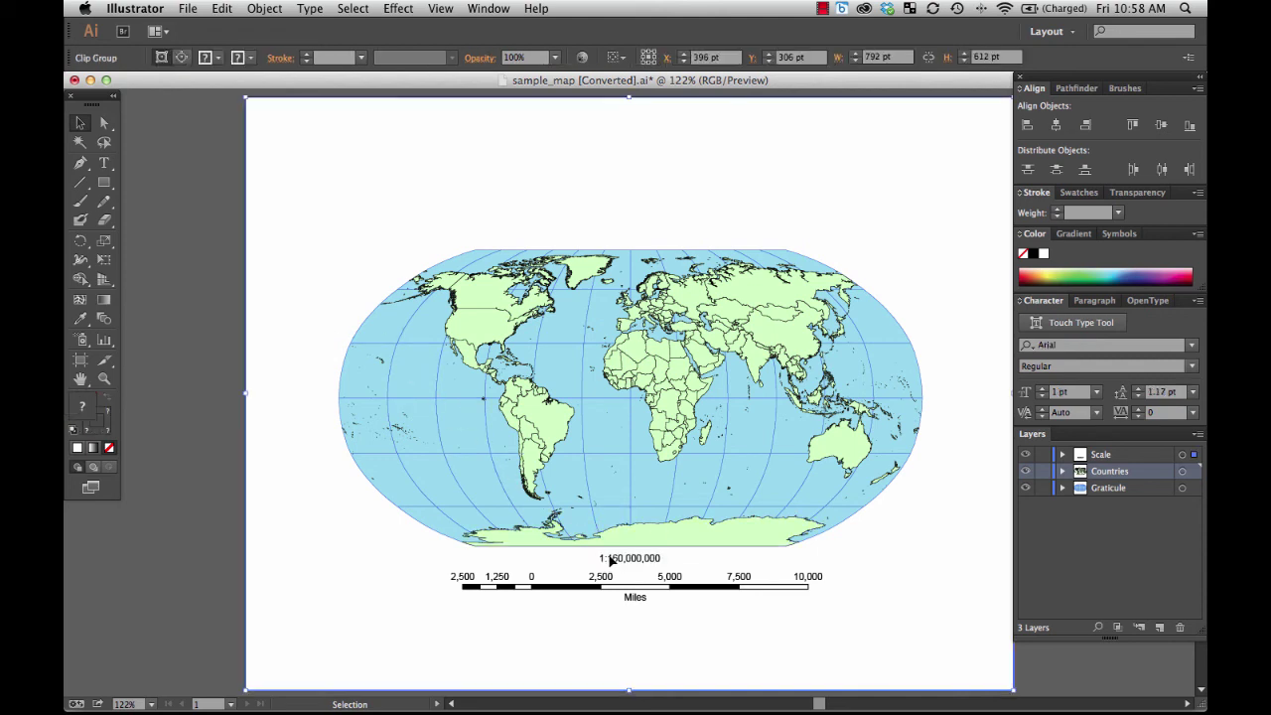
{"action": "key", "text": "Delete"}
{"action": "key", "text": "super+z"}
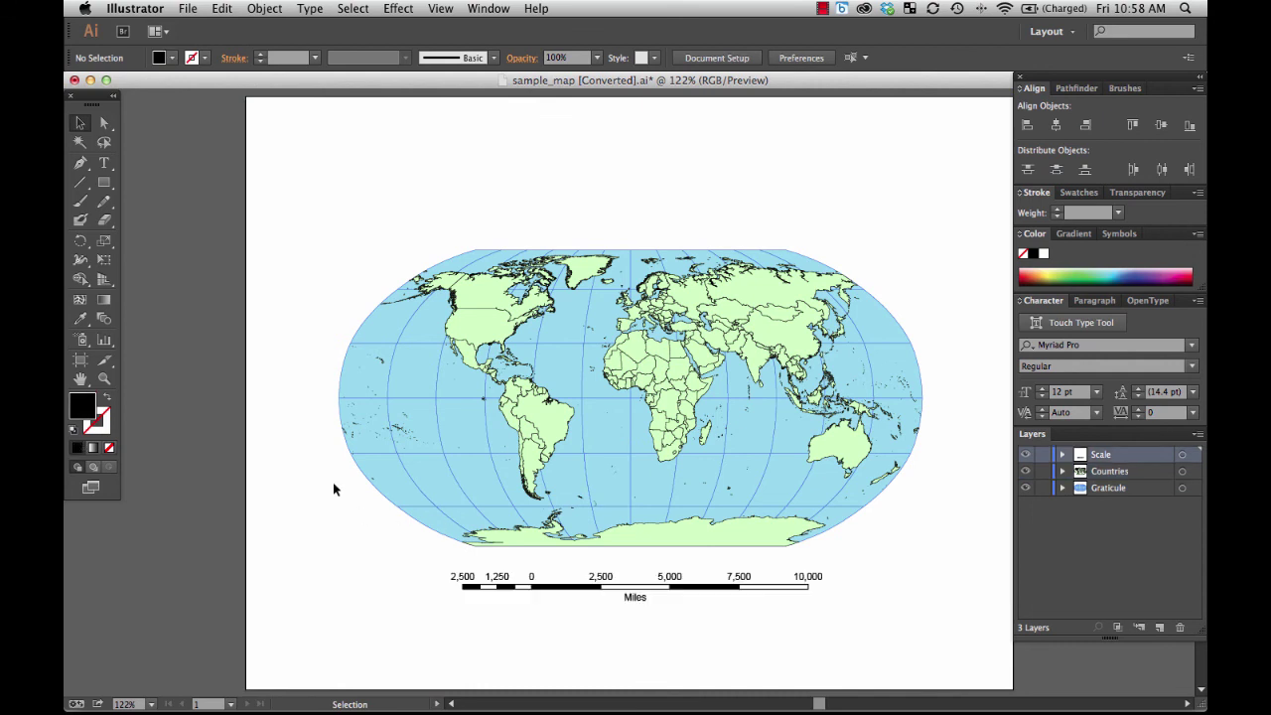
Step: Uniformly scale the map and Miles scale bar to 85%, move them up the page, and deselect
{"action": "left_click", "coordinate": [83, 122]}
{"action": "left_click_drag", "start_coordinate": [968, 170], "coordinate": [355, 602]}
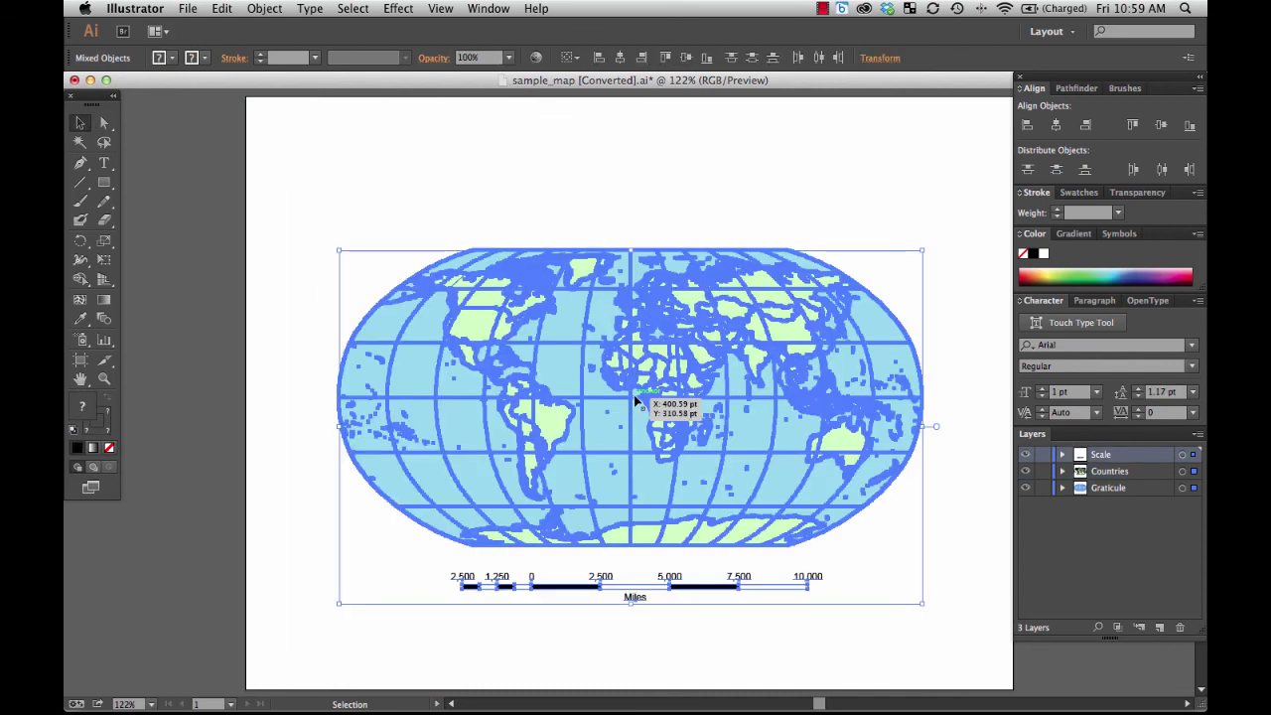
{"action": "right_click", "coordinate": [638, 367]}
{"action": "mouse_move", "coordinate": [705, 499]}
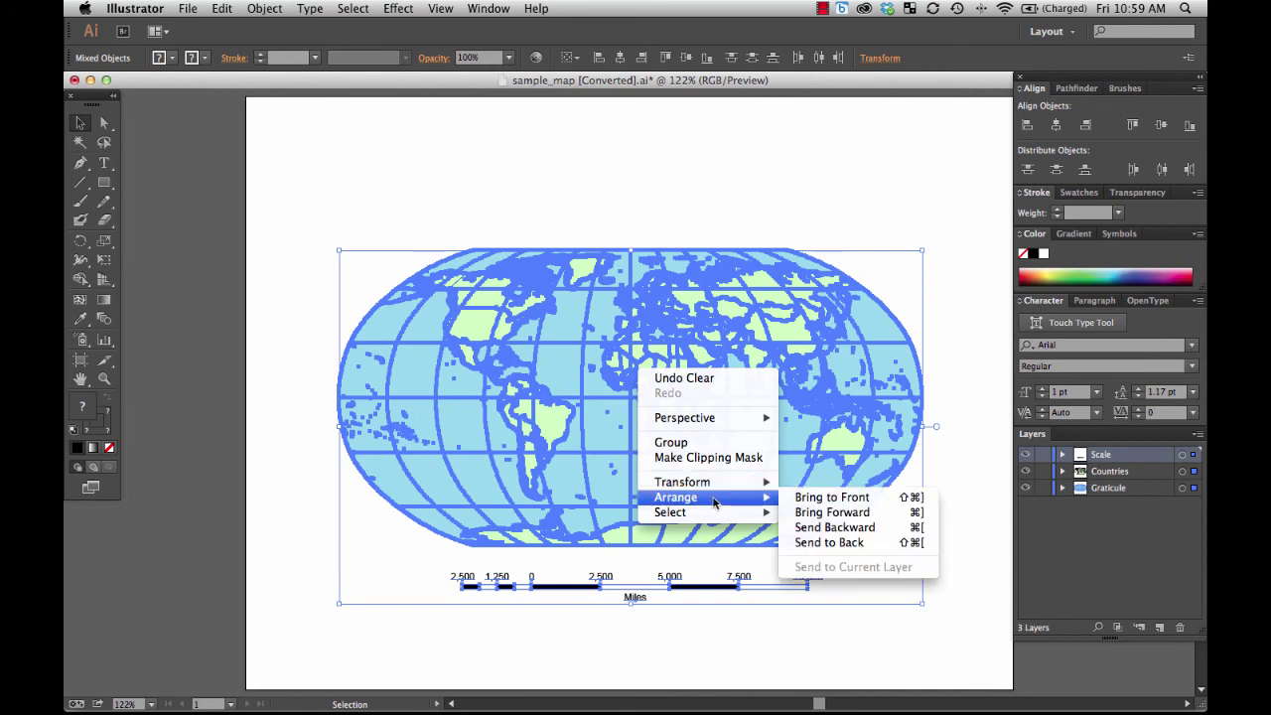
{"action": "mouse_move", "coordinate": [735, 483]}
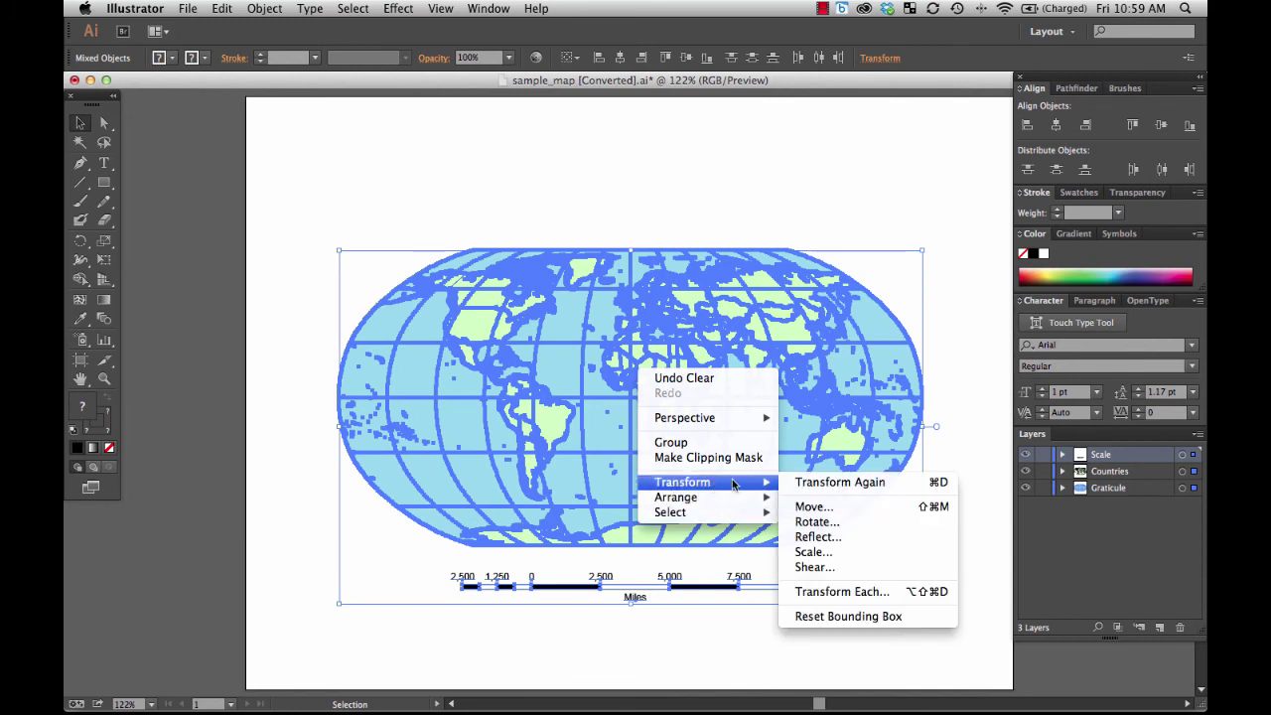
{"action": "left_click", "coordinate": [804, 552]}
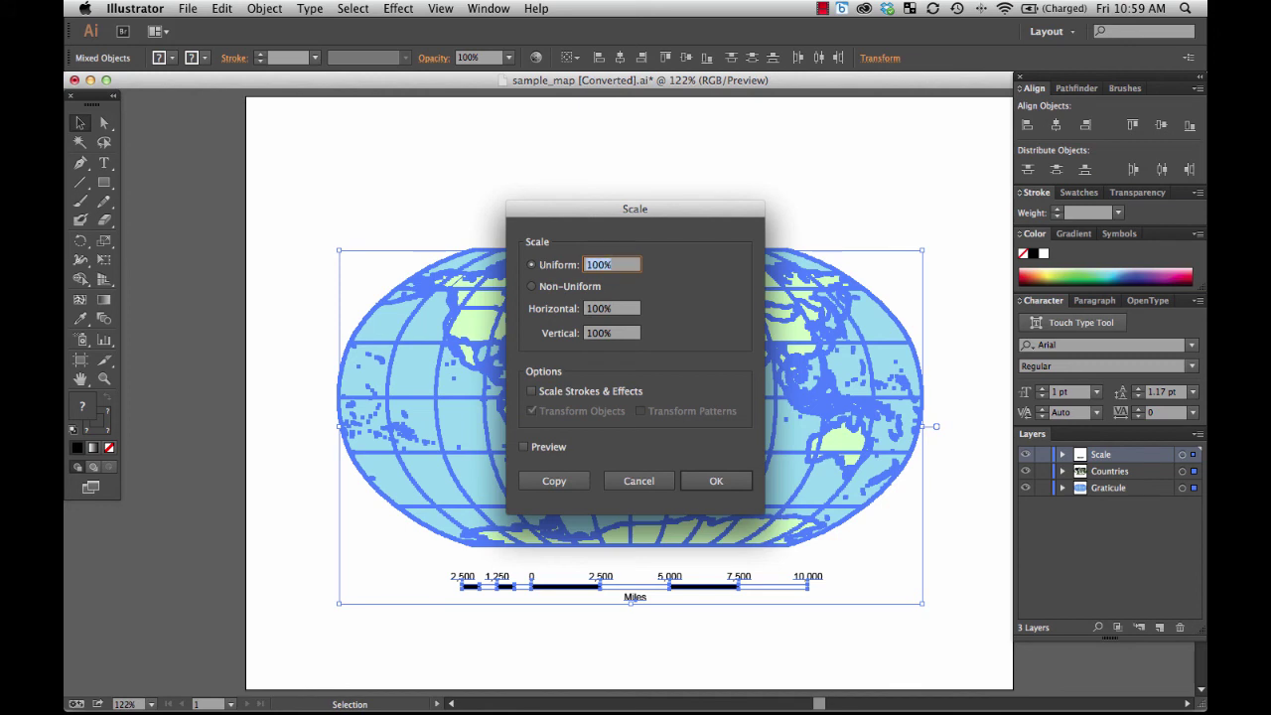
{"action": "type", "text": "85"}
{"action": "key", "text": "Return"}
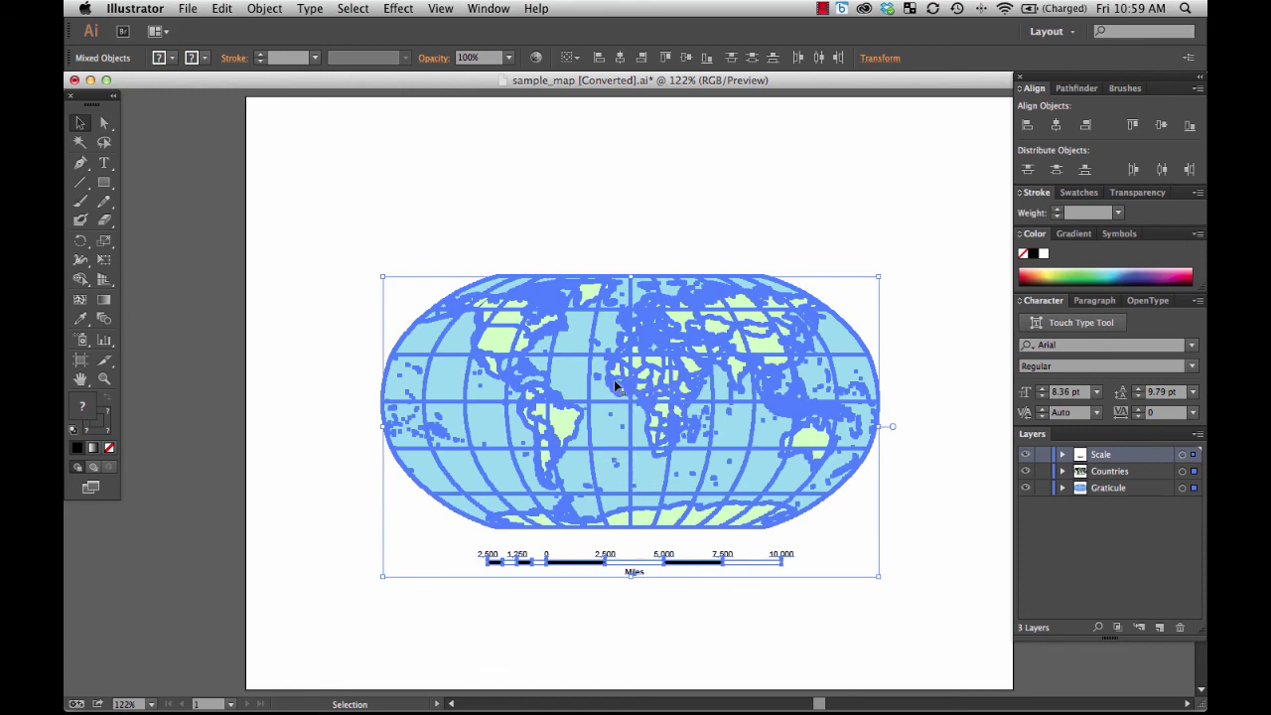
{"action": "left_click_drag", "start_coordinate": [607, 386], "coordinate": [665, 332]}
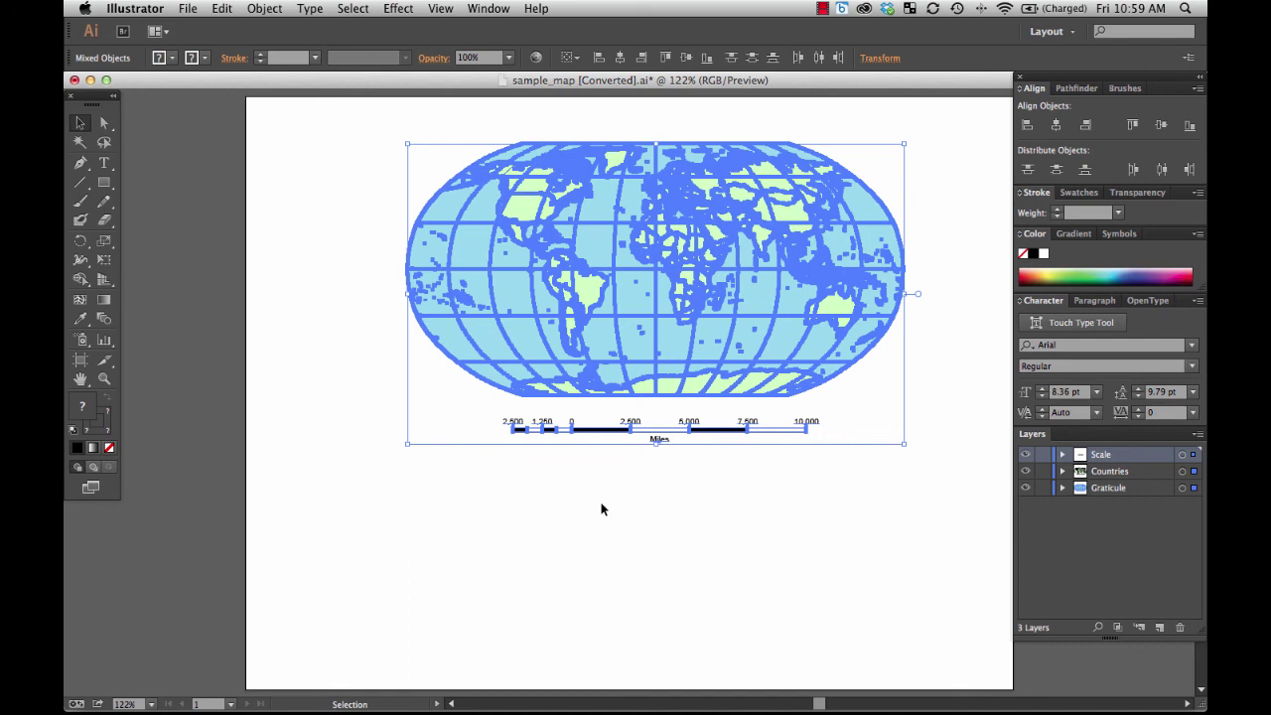
{"action": "left_click", "coordinate": [525, 553]}
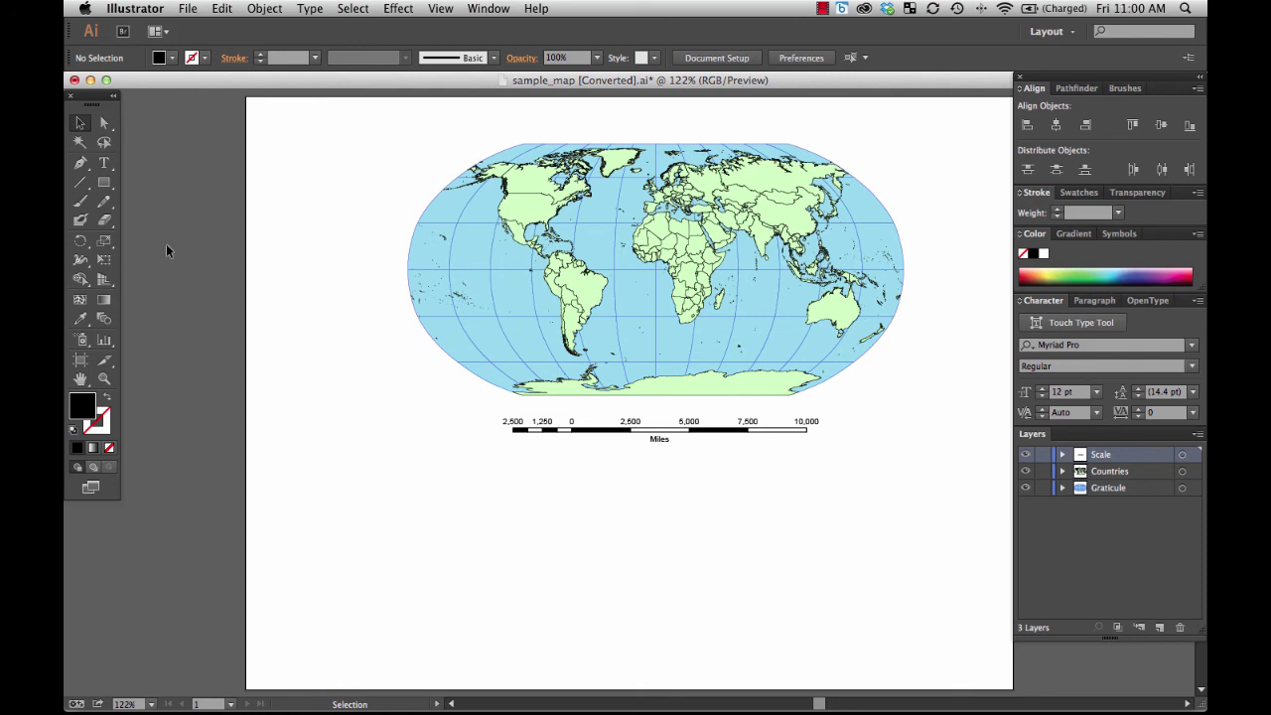
{"action": "left_click_drag", "start_coordinate": [476, 315], "coordinate": [764, 541]}
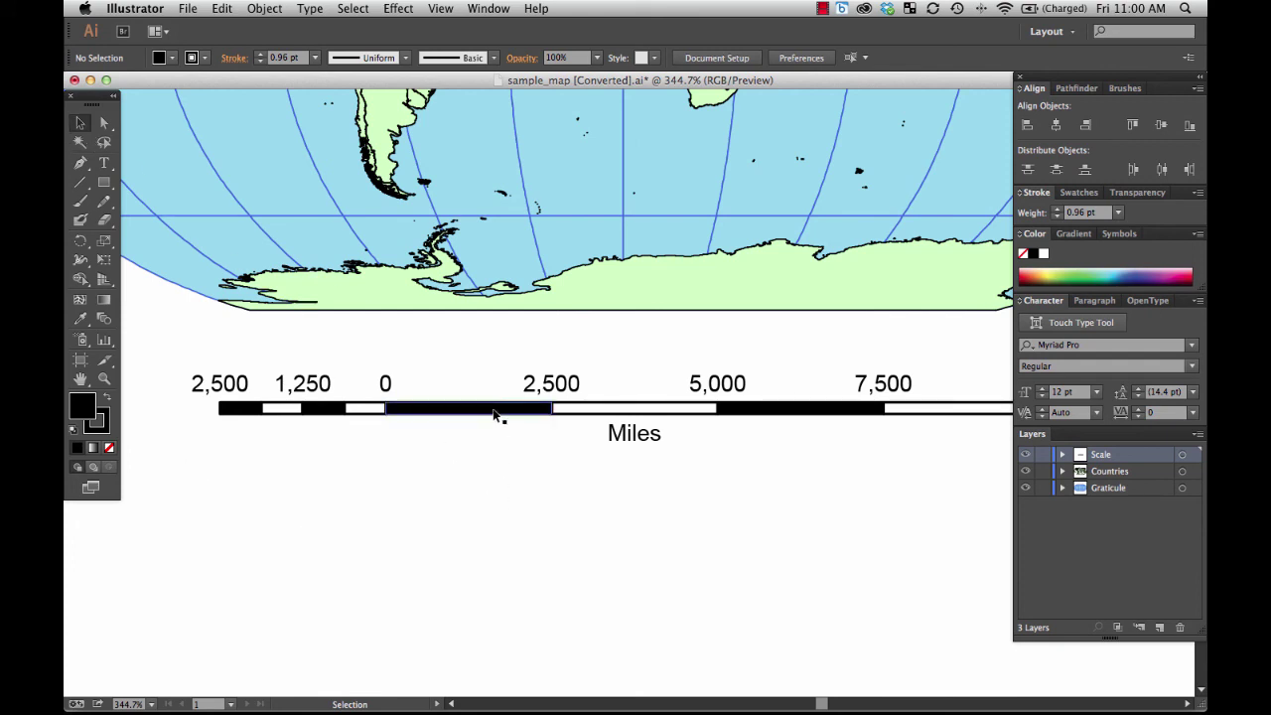
{"action": "left_click_drag", "start_coordinate": [493, 415], "coordinate": [482, 502]}
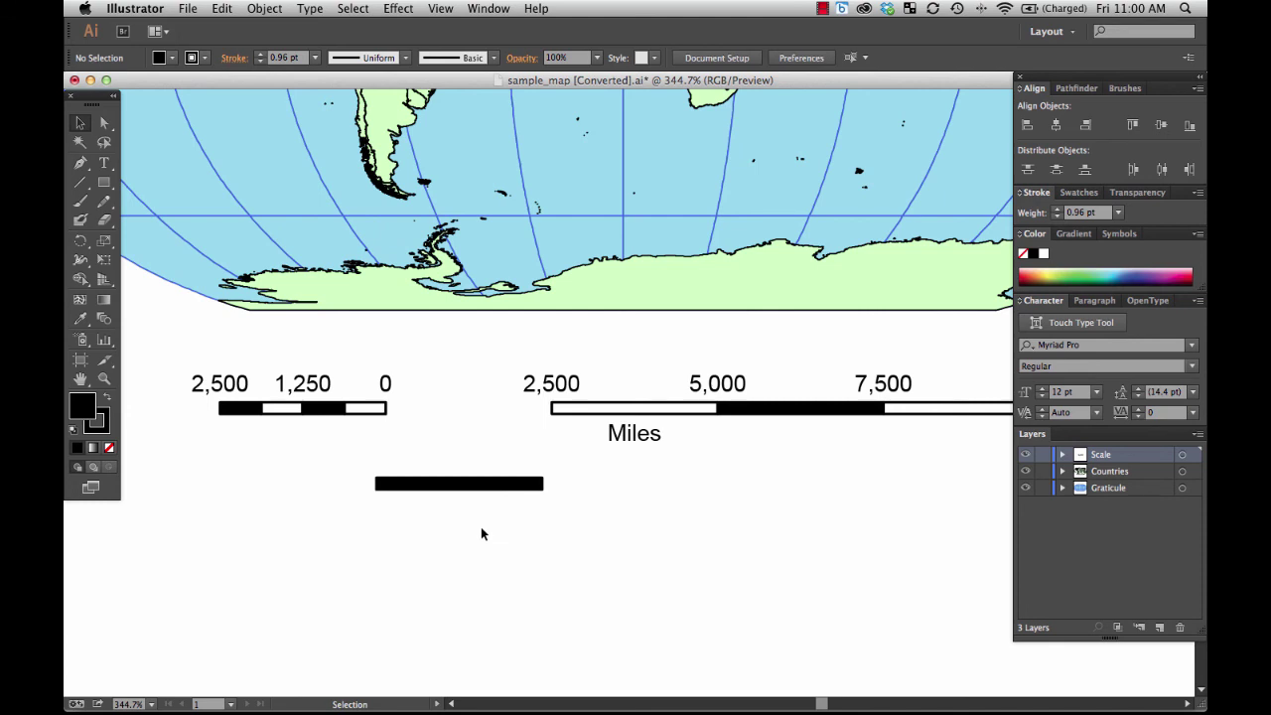
{"action": "key", "text": "super+z"}
{"action": "left_click", "coordinate": [151, 704]}
{"action": "left_click", "coordinate": [184, 691]}
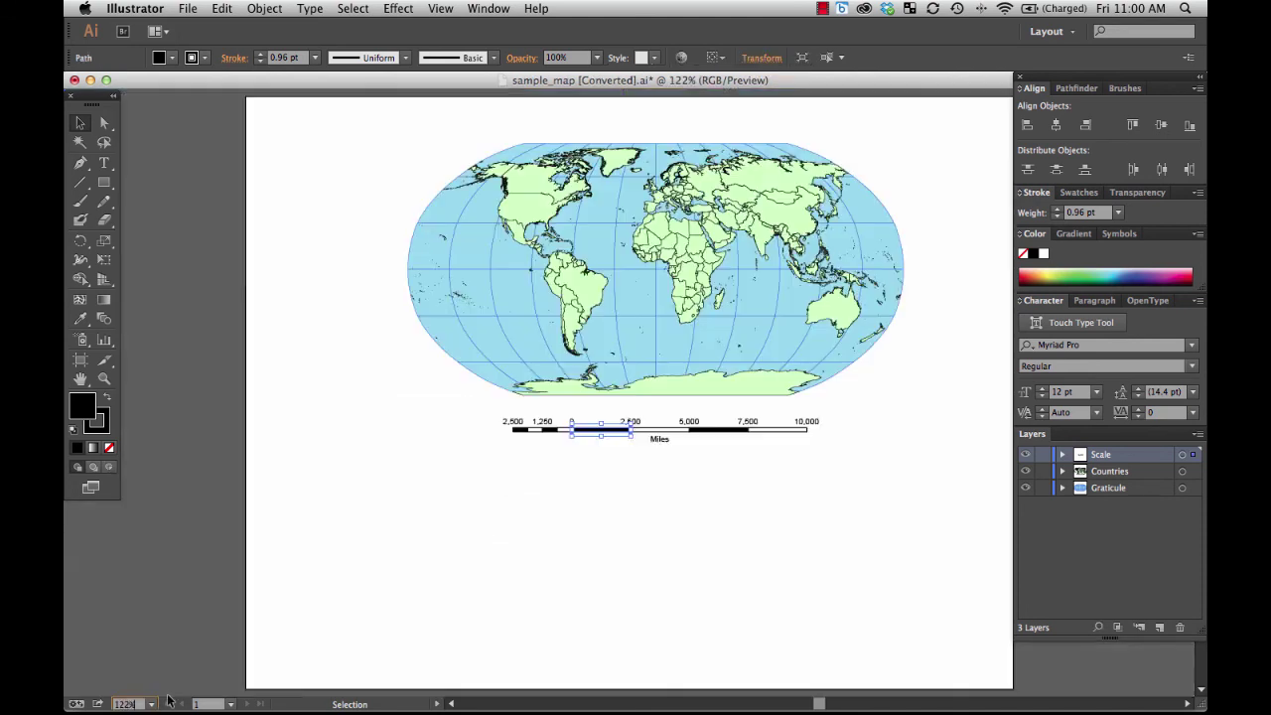
{"action": "left_click", "coordinate": [281, 596]}
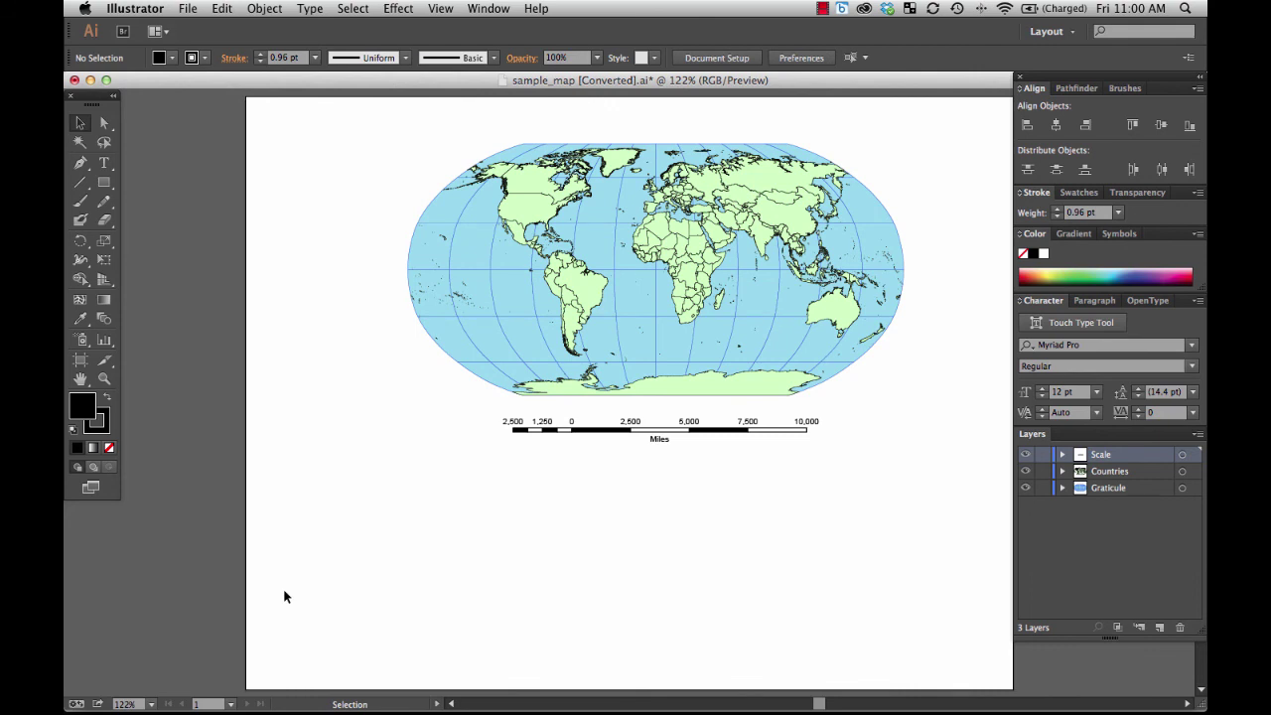